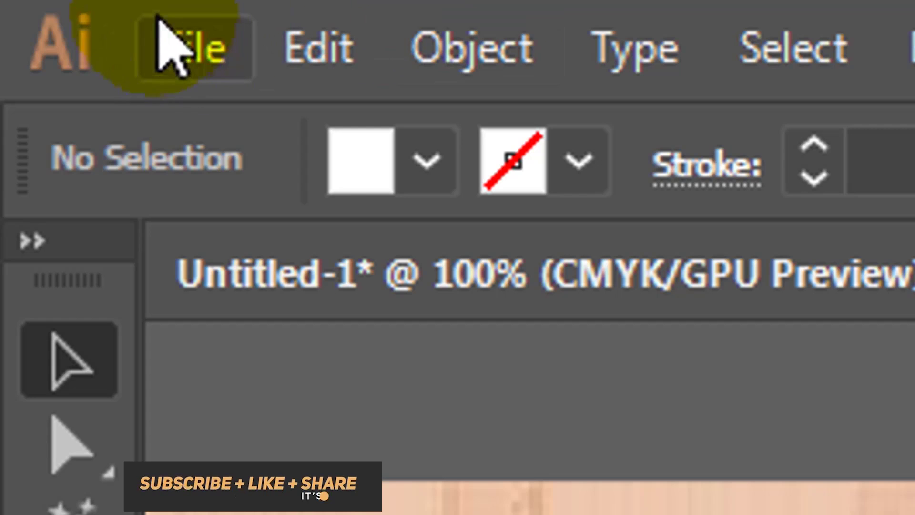
# - Start a new document from the File menu with the Letter 612 × 792 pt preset selected
pyautogui.click(167, 45)
pyautogui.click(200, 125)
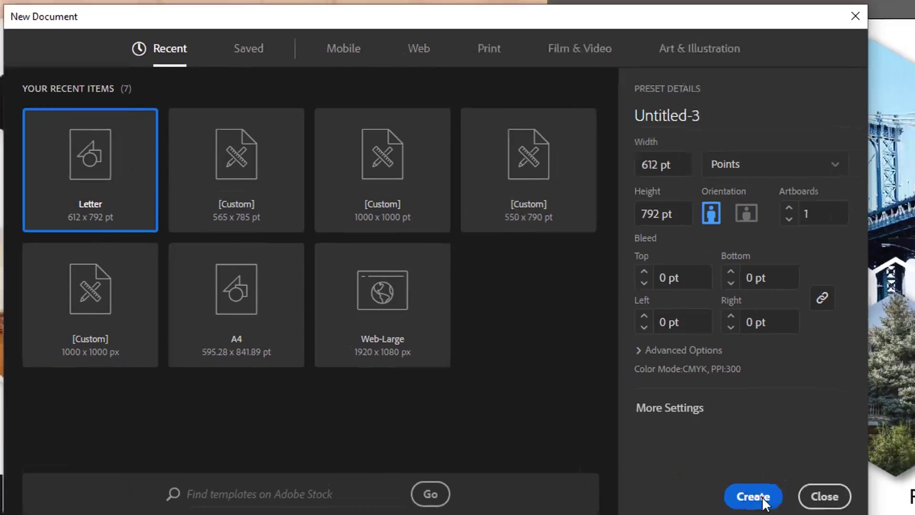
# - Create the Letter document and drag the bridge photo NY_Street_List4.jpg onto it
pyautogui.click(764, 501)
pyautogui.click(92, 508)
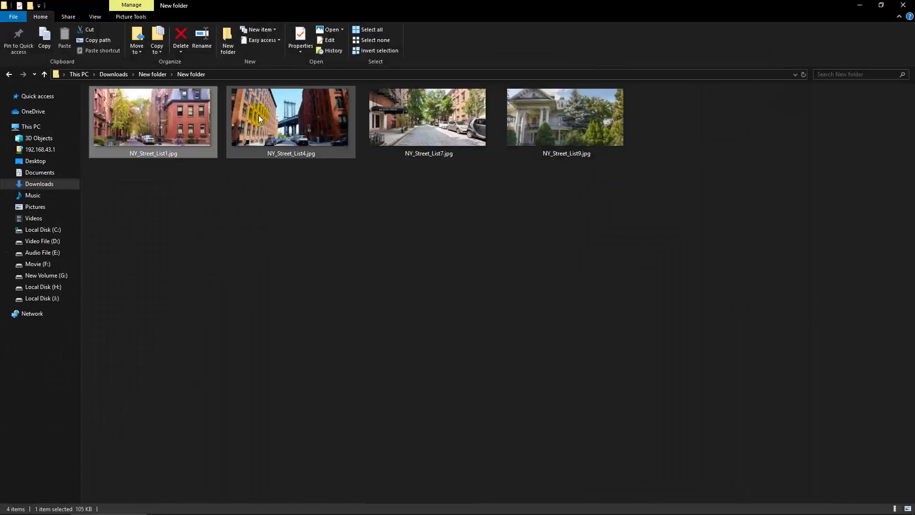
pyautogui.moveTo(258, 118)
pyautogui.mouseDown()
pyautogui.moveTo(367, 509)
pyautogui.moveTo(293, 256)
pyautogui.moveTo(381, 208)
pyautogui.mouseUp()
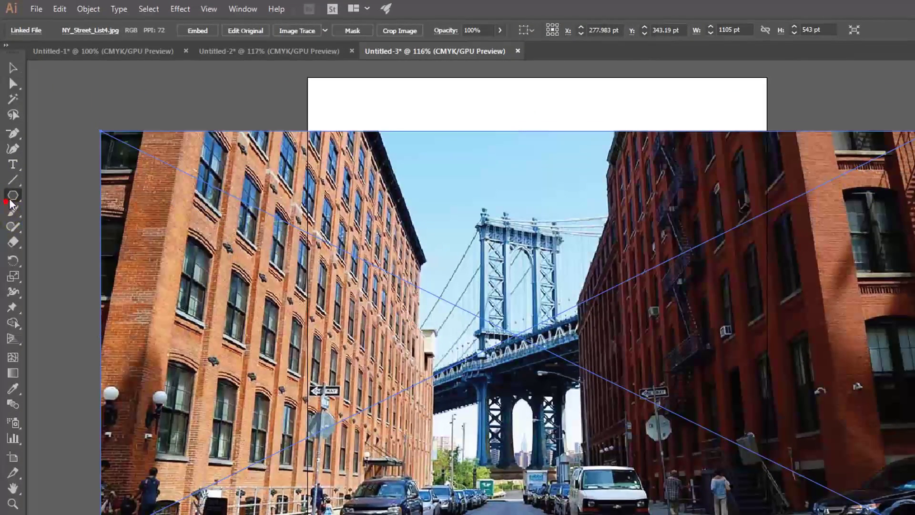
# - Draw a 210 pt-radius hexagon, rotate it upright and centre it over the photo
pyautogui.click(10, 201)
pyautogui.click(136, 90)
pyautogui.doubleClick(280, 180)
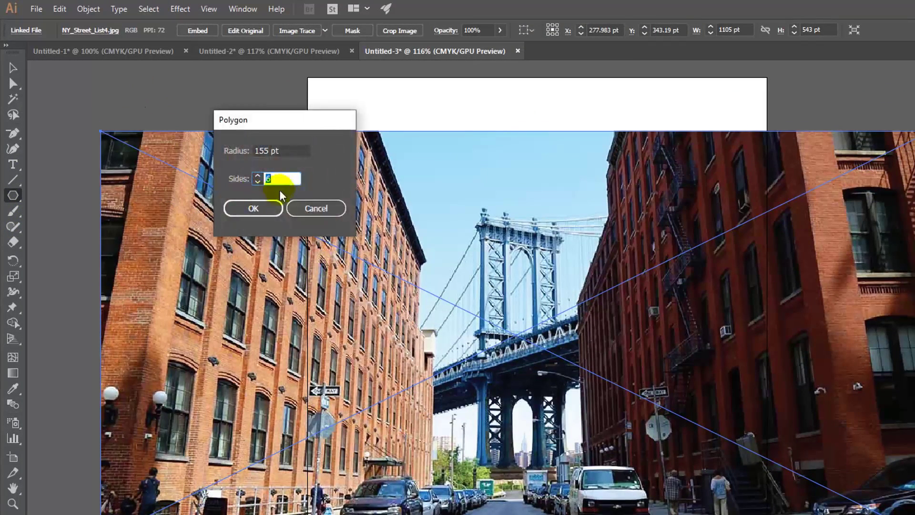
pyautogui.write('210')
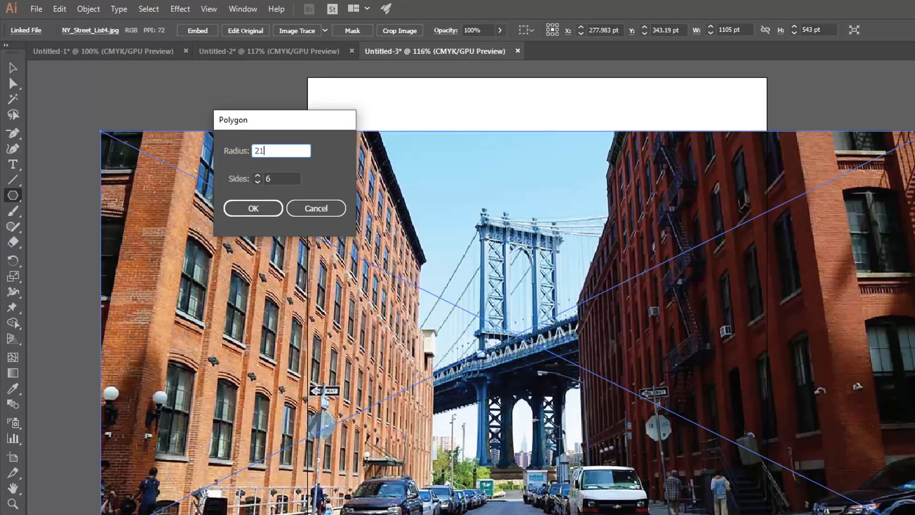
pyautogui.press('Return')
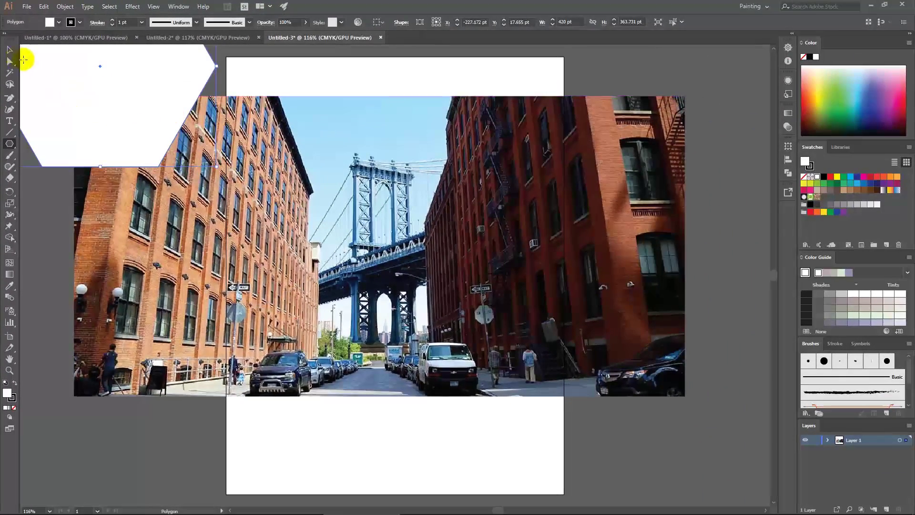
pyautogui.press('v')
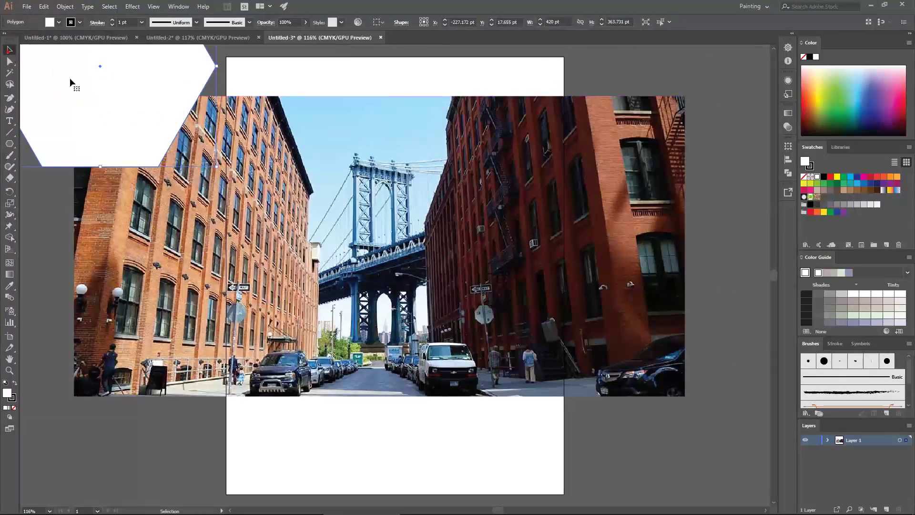
pyautogui.moveTo(80, 89); pyautogui.dragTo(274, 290)
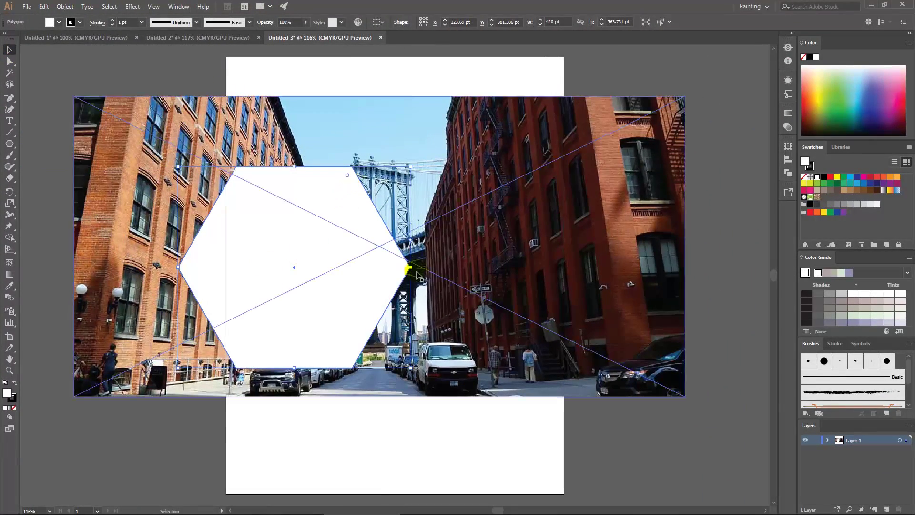
pyautogui.moveTo(410, 166)
pyautogui.mouseDown()
pyautogui.moveTo(311, 274)
pyautogui.moveTo(164, 137)
pyautogui.mouseUp()
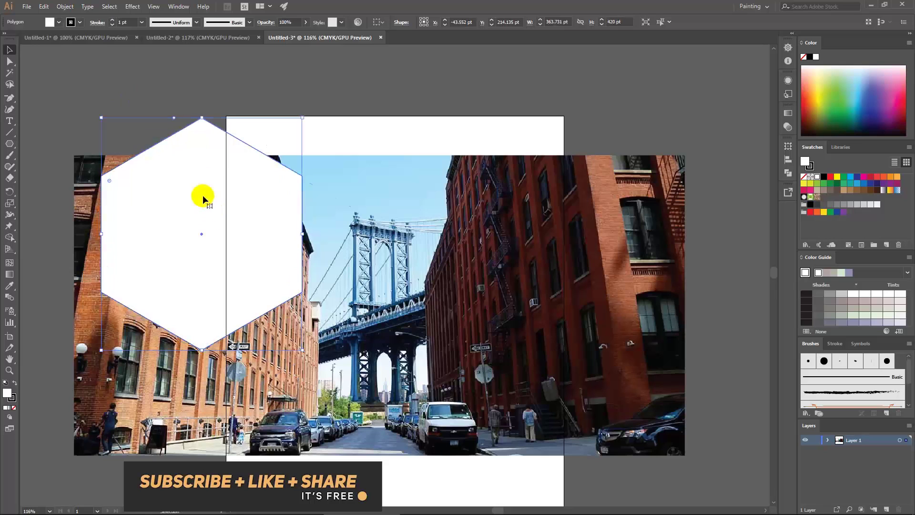
pyautogui.moveTo(202, 195); pyautogui.dragTo(366, 261)
# - Resize and reposition the bridge photo so it fully surrounds the hexagon
pyautogui.click(42, 74)
pyautogui.click(98, 193)
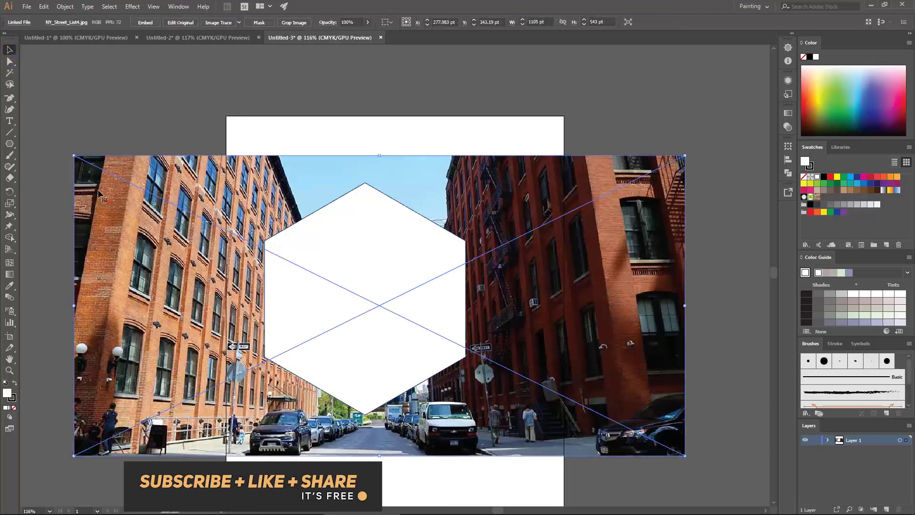
pyautogui.moveTo(685, 455); pyautogui.dragTo(472, 350)
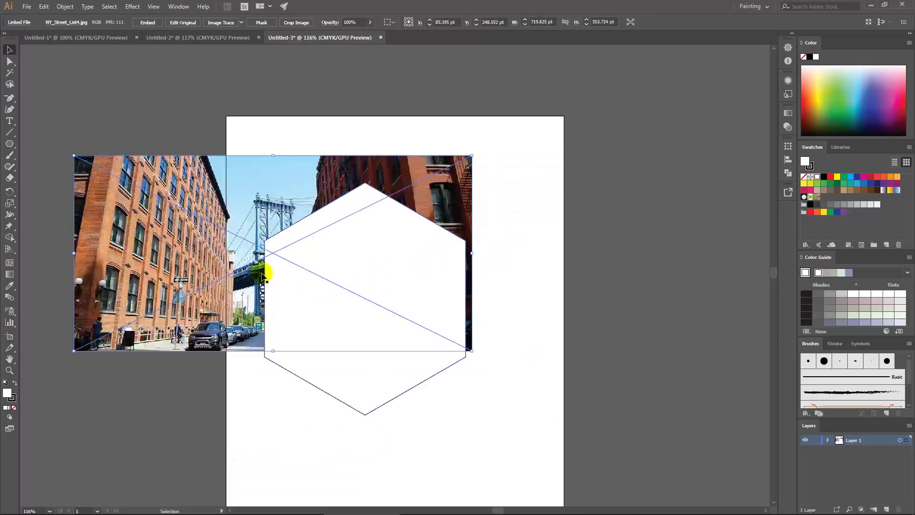
pyautogui.moveTo(273, 253)
pyautogui.mouseDown()
pyautogui.moveTo(314, 299)
pyautogui.moveTo(321, 280)
pyautogui.mouseUp()
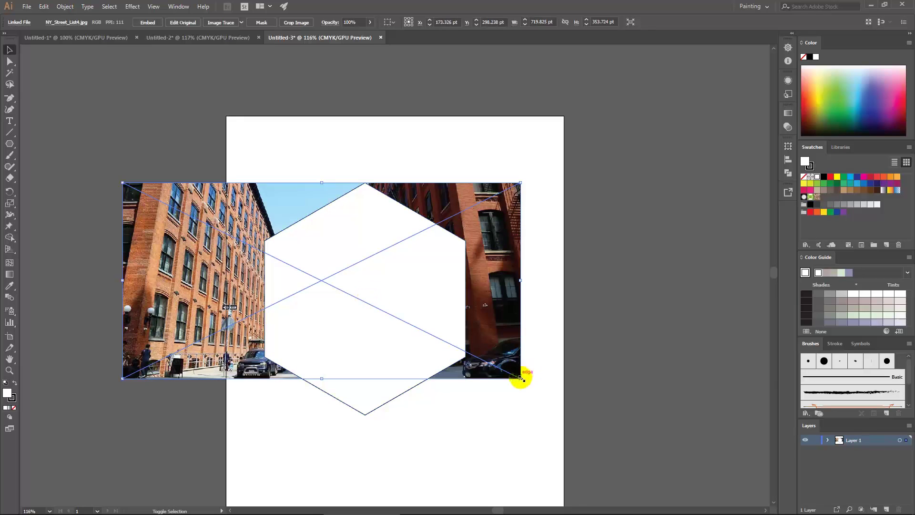
pyautogui.moveTo(520, 378); pyautogui.dragTo(599, 445)
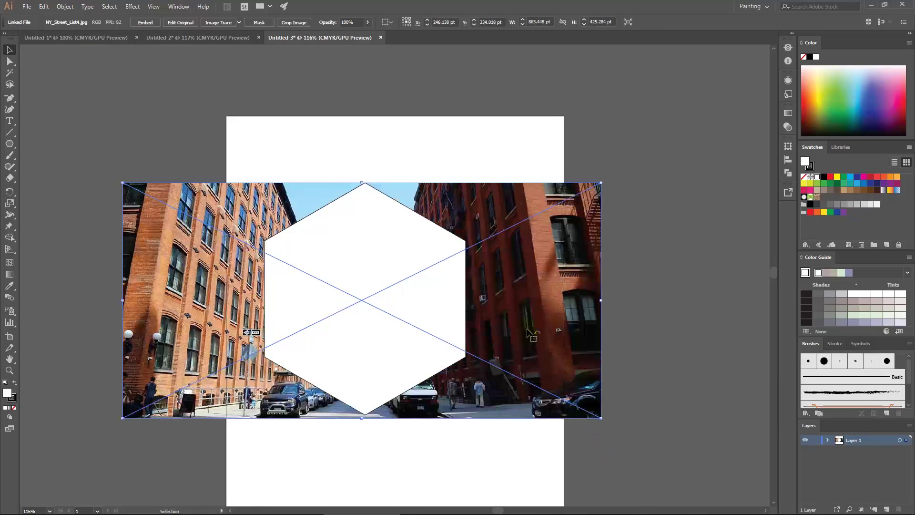
pyautogui.moveTo(528, 330); pyautogui.dragTo(522, 329)
# - Clip the photo into the hexagon with Make Clipping Mask and move it up-right
pyautogui.click(209, 159)
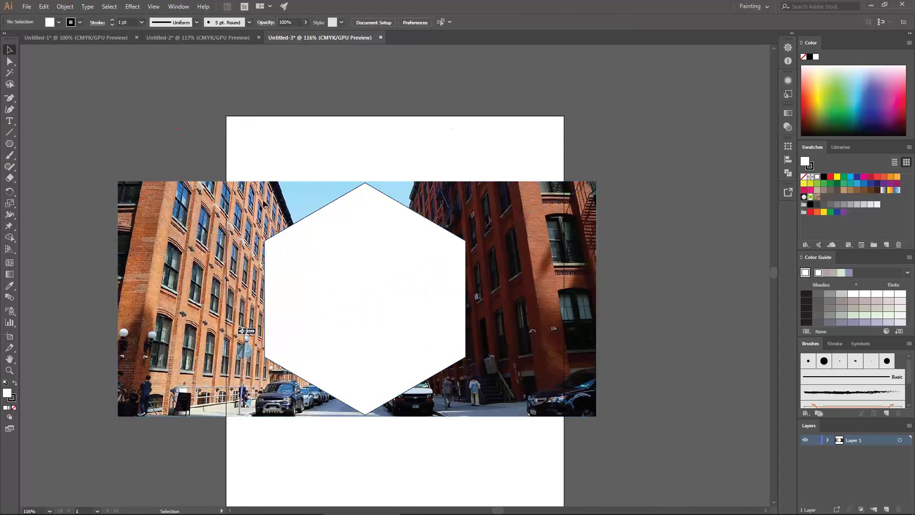
pyautogui.hotkey('ctrl', 'a')
pyautogui.rightClick(357, 234)
pyautogui.click(383, 299)
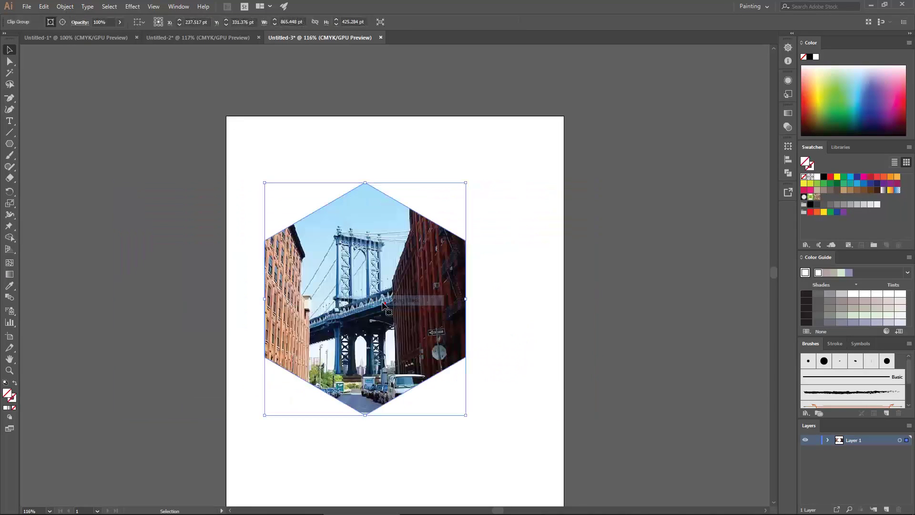
pyautogui.moveTo(375, 296); pyautogui.dragTo(438, 239)
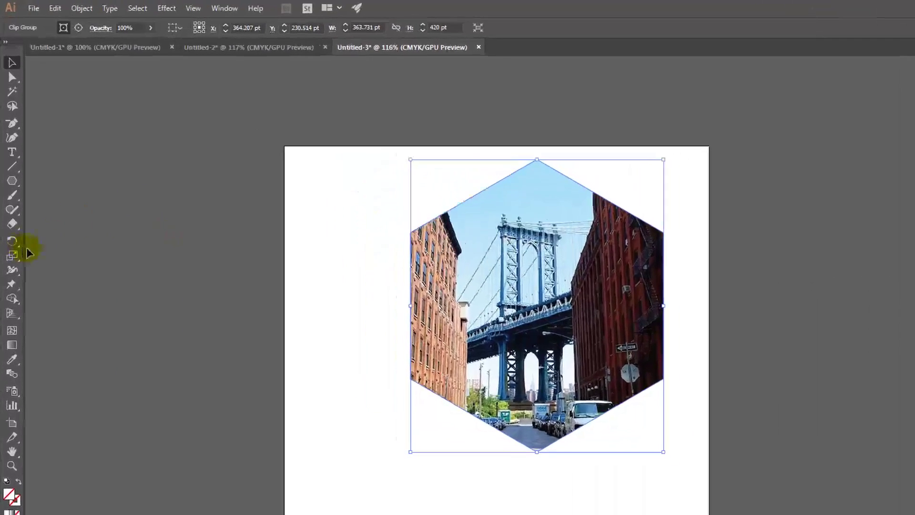
# - Draw a 155 pt-radius hexagon and fill it green
pyautogui.click(12, 188)
pyautogui.click(71, 231)
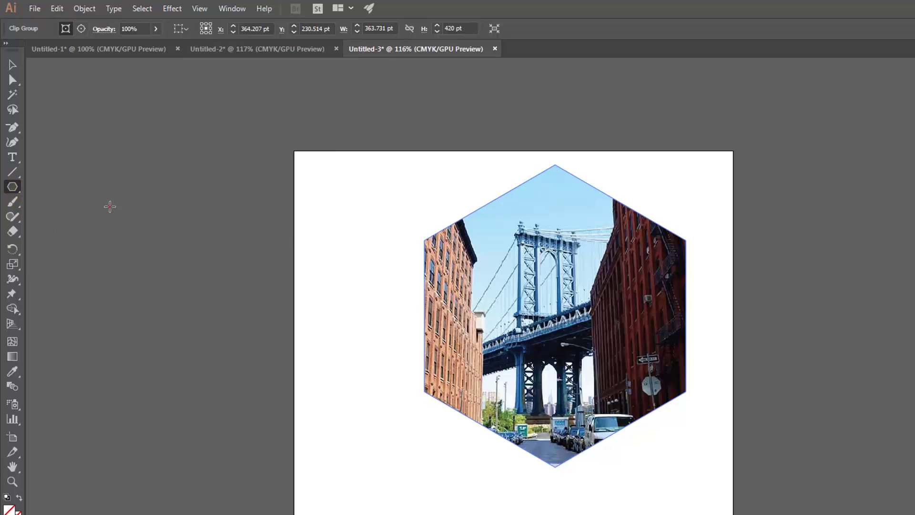
pyautogui.click(179, 209)
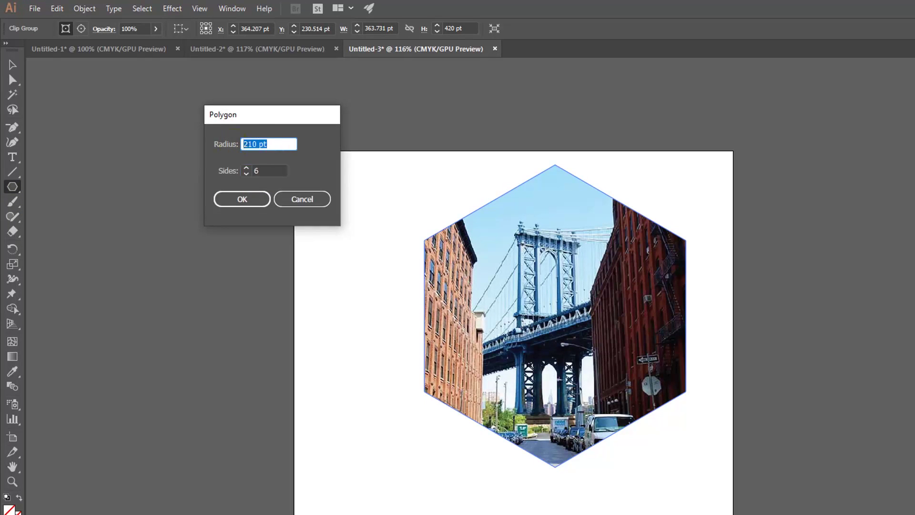
pyautogui.write('155')
pyautogui.press('Return')
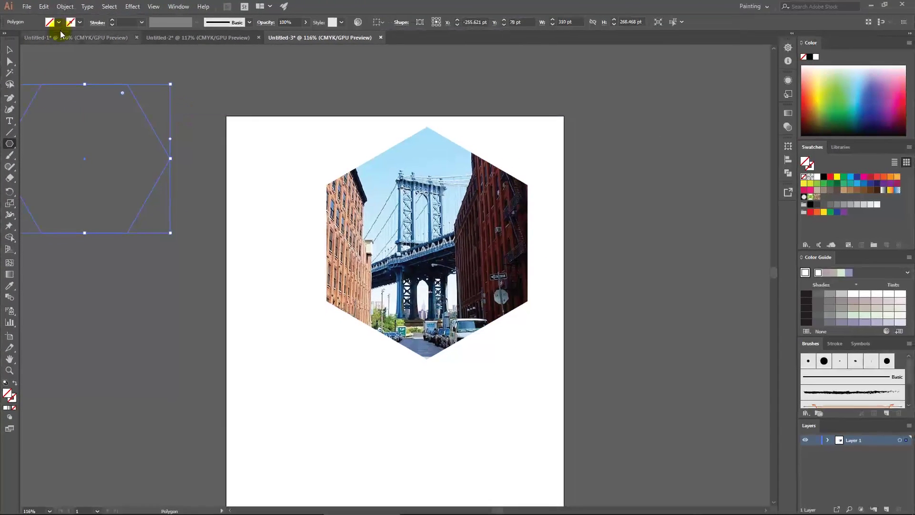
pyautogui.click(60, 23)
pyautogui.click(46, 38)
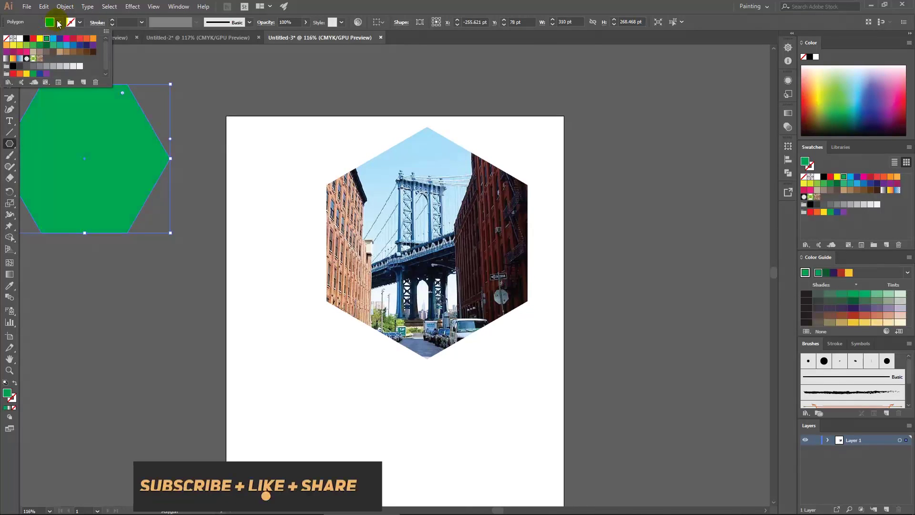
# - Place the green hexagon on the page's left edge and paste a copy above it
pyautogui.moveTo(70, 130); pyautogui.dragTo(159, 188)
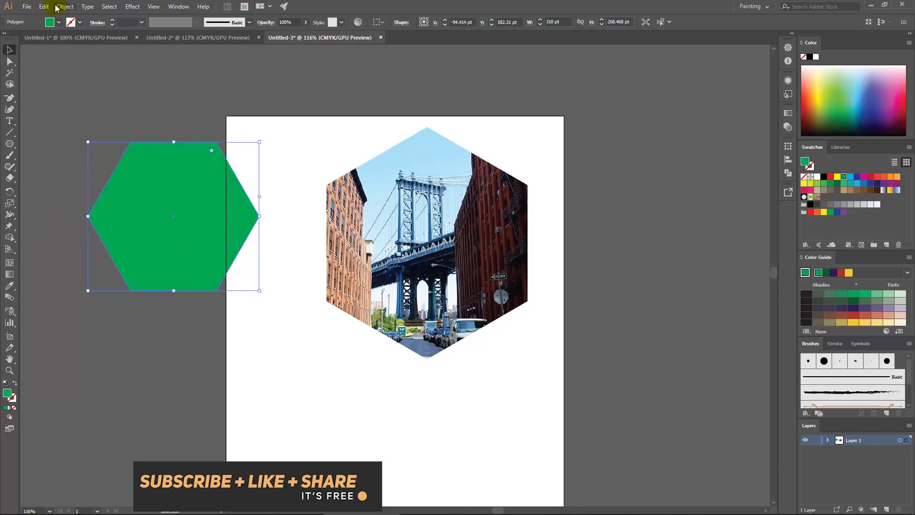
pyautogui.hotkey('ctrl', 'c')
pyautogui.hotkey('ctrl', 'v')
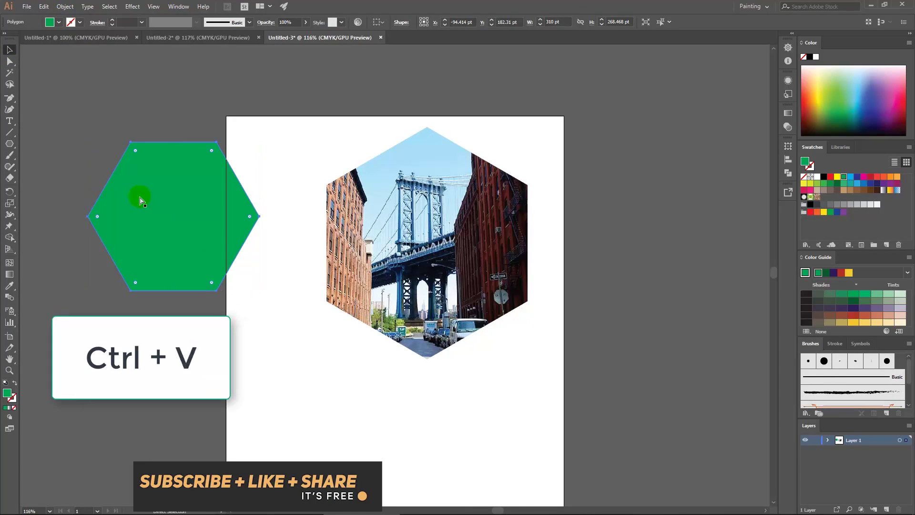
pyautogui.moveTo(383, 254)
pyautogui.mouseDown()
pyautogui.moveTo(78, 129)
pyautogui.moveTo(95, 105)
pyautogui.mouseUp()
pyautogui.click(167, 234)
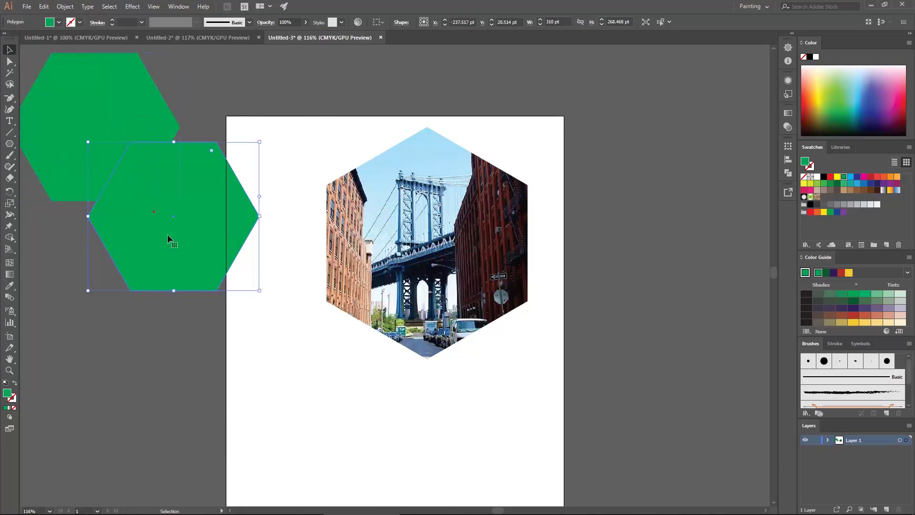
pyautogui.moveTo(172, 242)
pyautogui.mouseDown()
pyautogui.moveTo(395, 265)
pyautogui.moveTo(248, 113)
pyautogui.moveTo(246, 99)
pyautogui.mouseUp()
pyautogui.moveTo(205, 377); pyautogui.dragTo(206, 377)
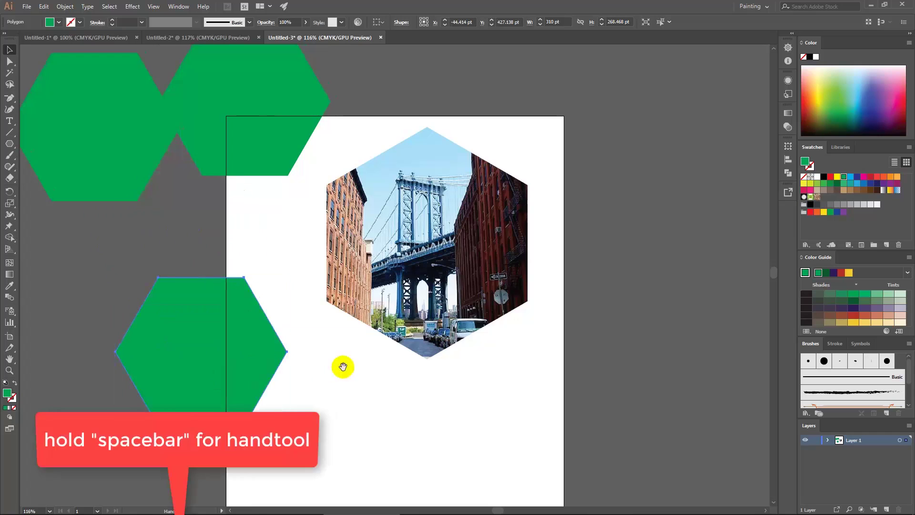
# - Delete the two extra hexagons, move the remaining one down the left edge, and show the photos folder
pyautogui.moveTo(343, 363); pyautogui.dragTo(401, 366)
pyautogui.click(364, 83)
pyautogui.keyDown('shift'); pyautogui.click(90, 142); pyautogui.keyUp('shift')
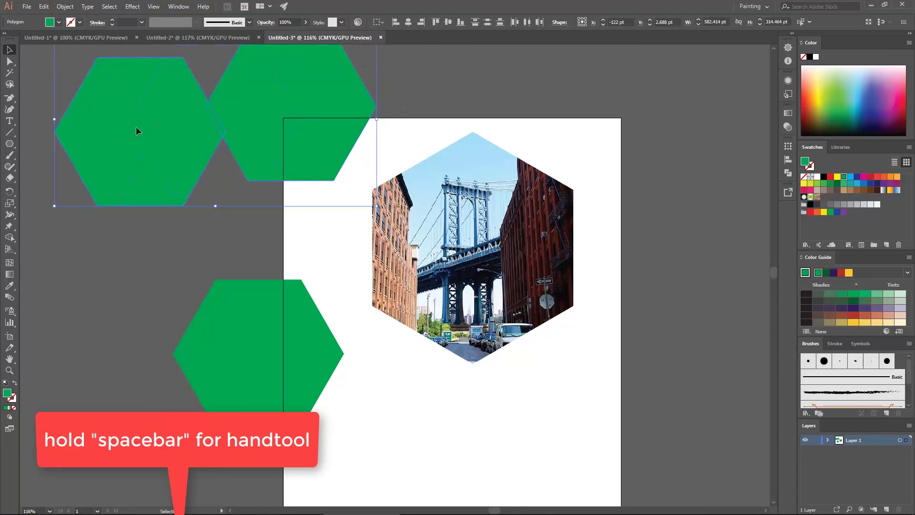
pyautogui.moveTo(222, 132); pyautogui.dragTo(342, 155)
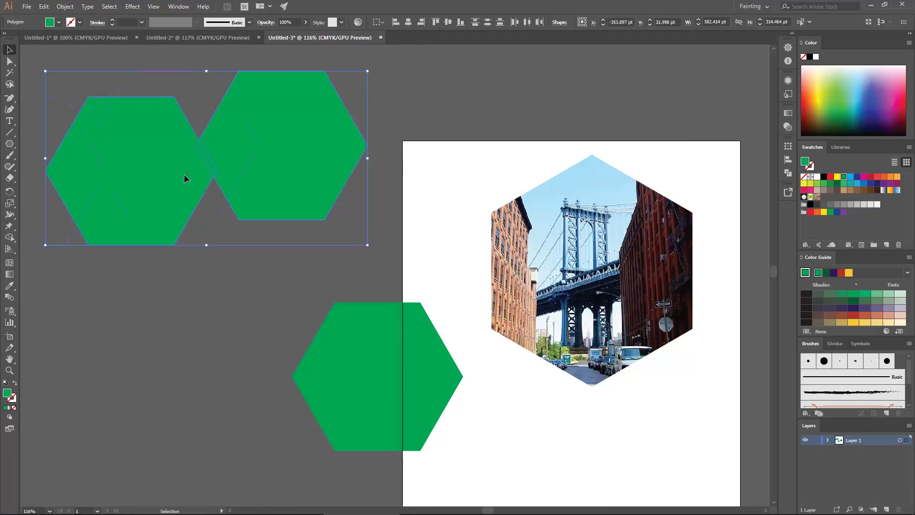
pyautogui.press('Delete')
pyautogui.moveTo(333, 202); pyautogui.dragTo(100, 92)
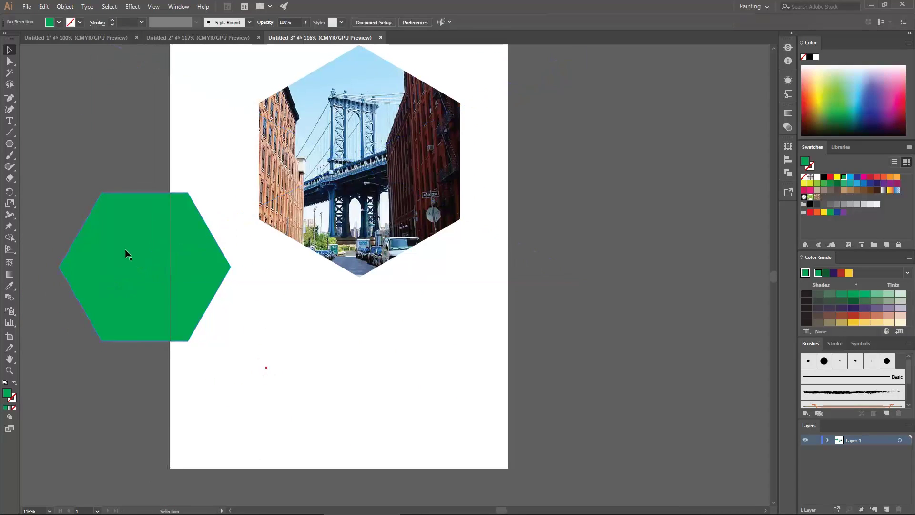
pyautogui.click(128, 254)
pyautogui.moveTo(160, 267); pyautogui.dragTo(217, 327)
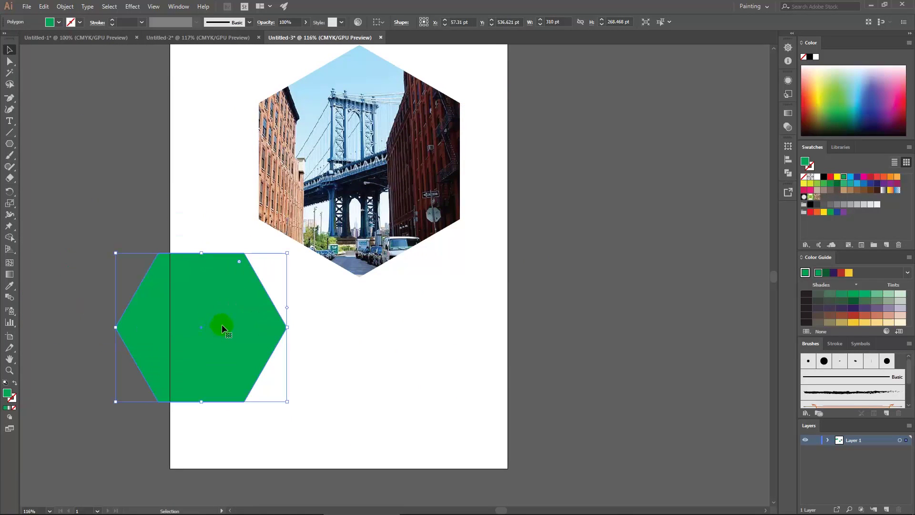
pyautogui.click(117, 510)
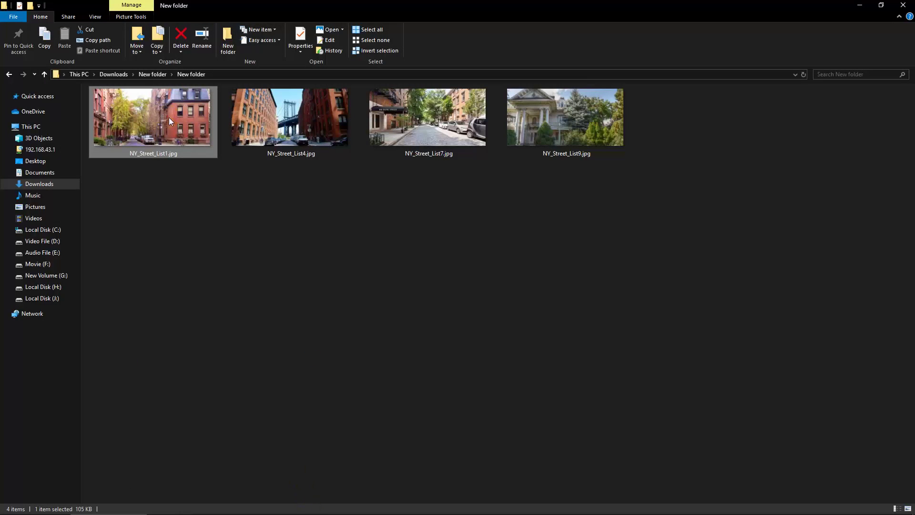
# - Drop the tree-lined street photo onto the page and bring the green hexagon in front of it
pyautogui.moveTo(169, 118); pyautogui.dragTo(354, 372)
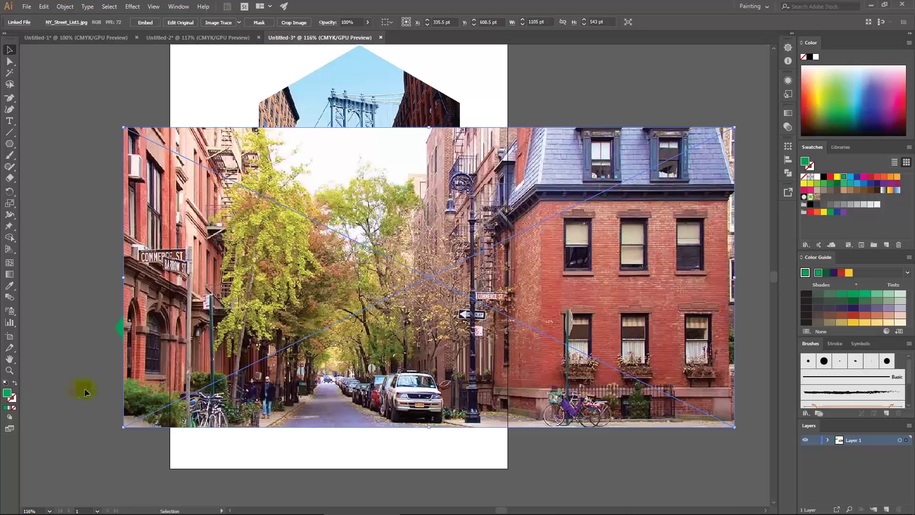
pyautogui.moveTo(245, 370); pyautogui.dragTo(266, 370)
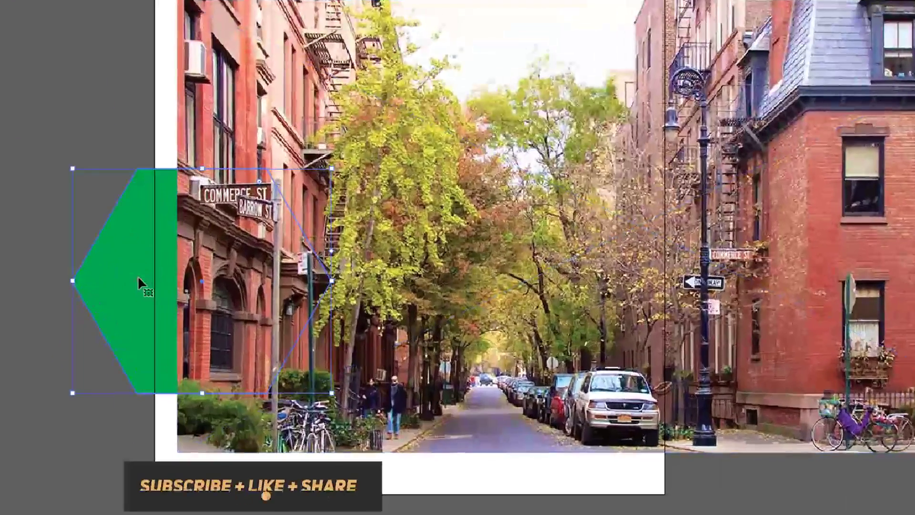
pyautogui.rightClick(139, 278)
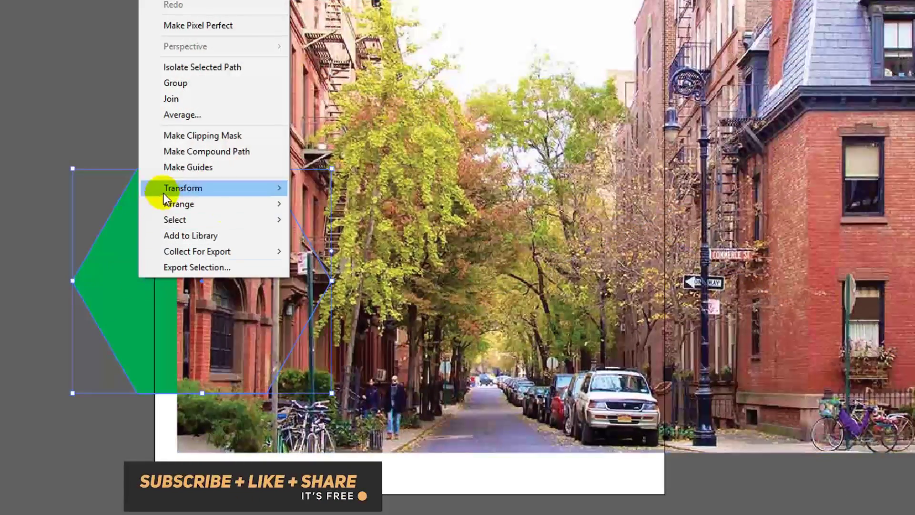
pyautogui.moveTo(179, 204)
pyautogui.click(296, 205)
pyautogui.moveTo(149, 316); pyautogui.dragTo(346, 326)
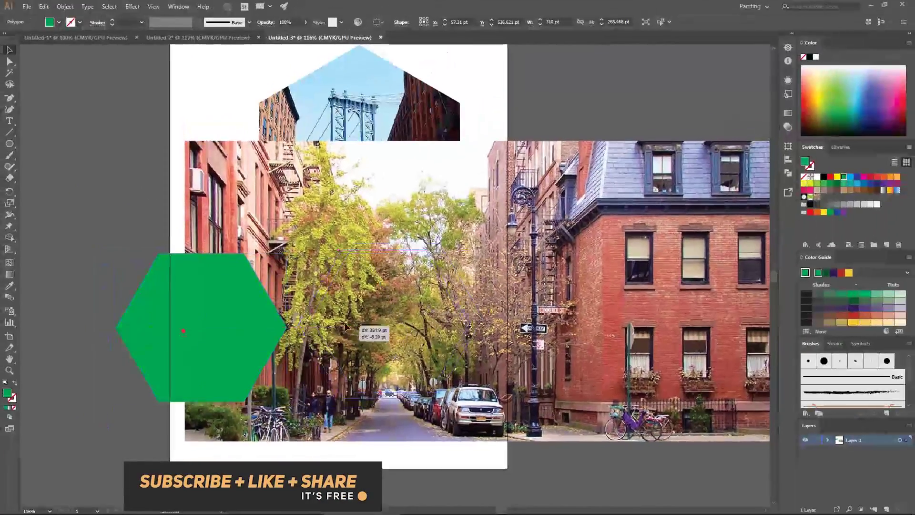
# - Shrink the street photo behind the hexagon and rotate the hexagon point-up
pyautogui.hscroll(5, 346, 327)
pyautogui.click(661, 442)
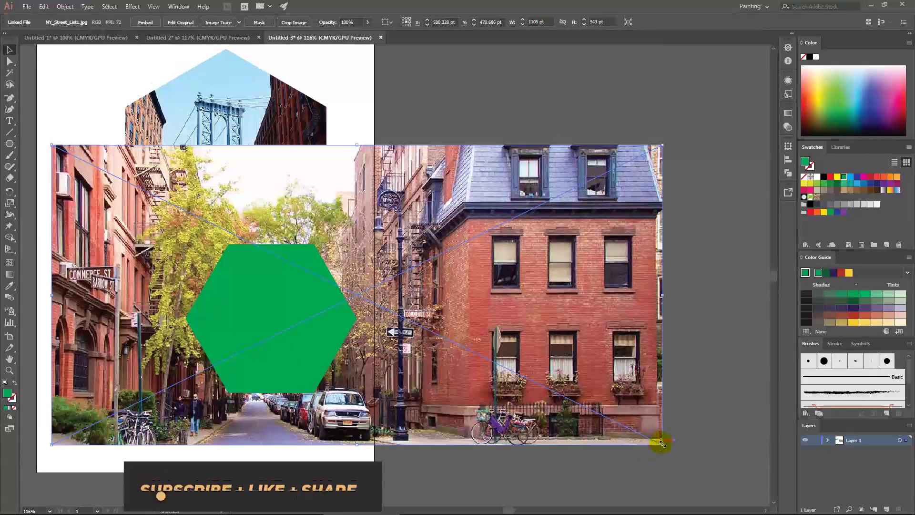
pyautogui.moveTo(661, 442); pyautogui.dragTo(336, 290)
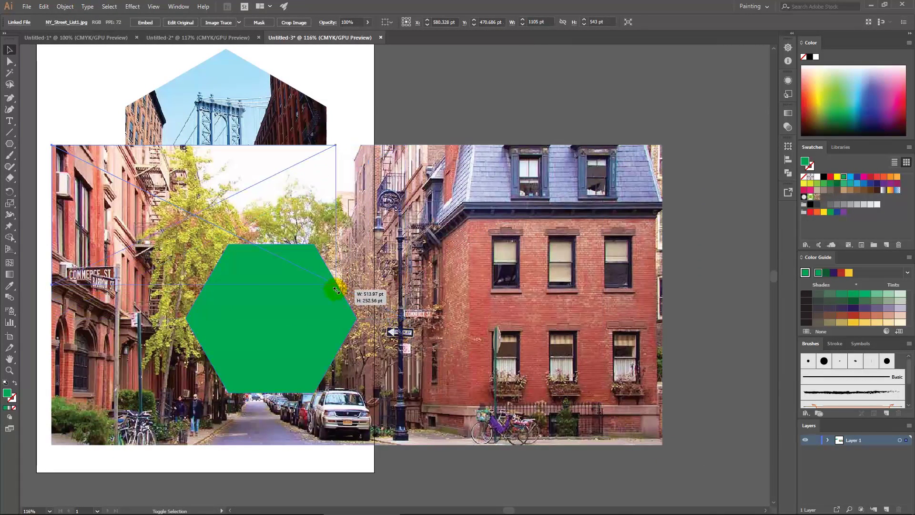
pyautogui.moveTo(230, 230); pyautogui.dragTo(301, 328)
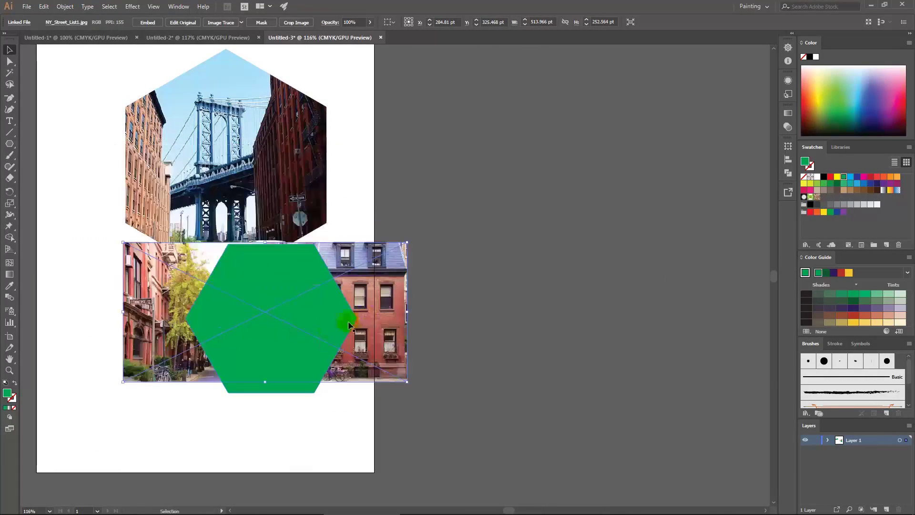
pyautogui.click(291, 328)
pyautogui.moveTo(360, 239); pyautogui.dragTo(385, 300)
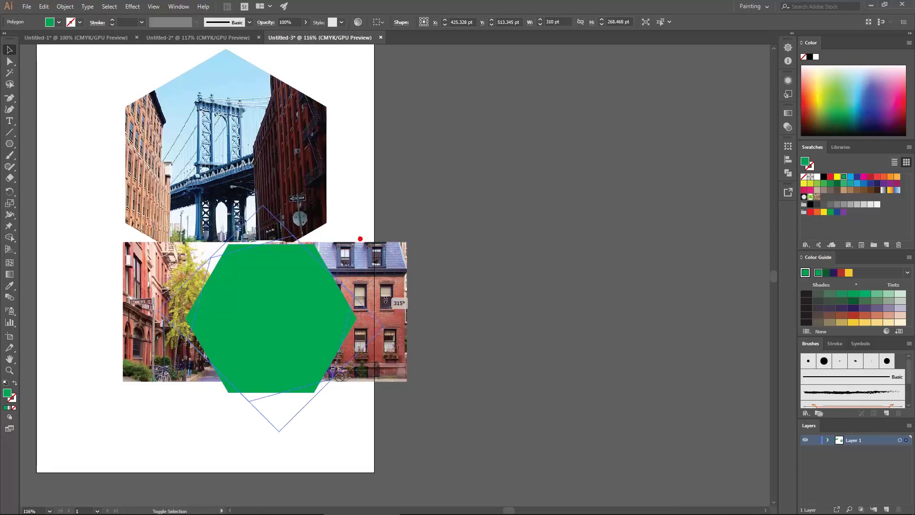
pyautogui.moveTo(359, 357)
pyautogui.mouseDown()
pyautogui.moveTo(362, 376)
pyautogui.moveTo(390, 405)
pyautogui.moveTo(489, 459)
pyautogui.mouseUp()
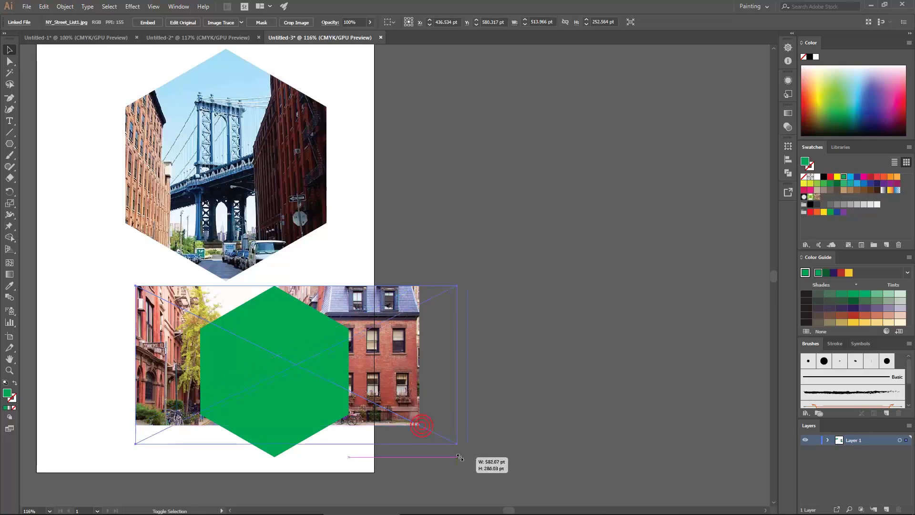
pyautogui.moveTo(393, 383); pyautogui.dragTo(375, 381)
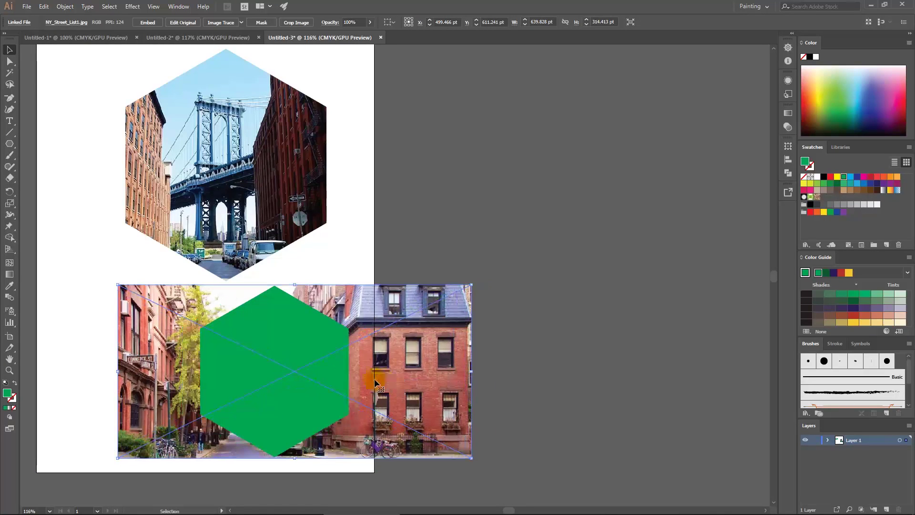
# - Clip the street photo into the hexagon and move it beside the bridge hexagon
pyautogui.click(94, 308)
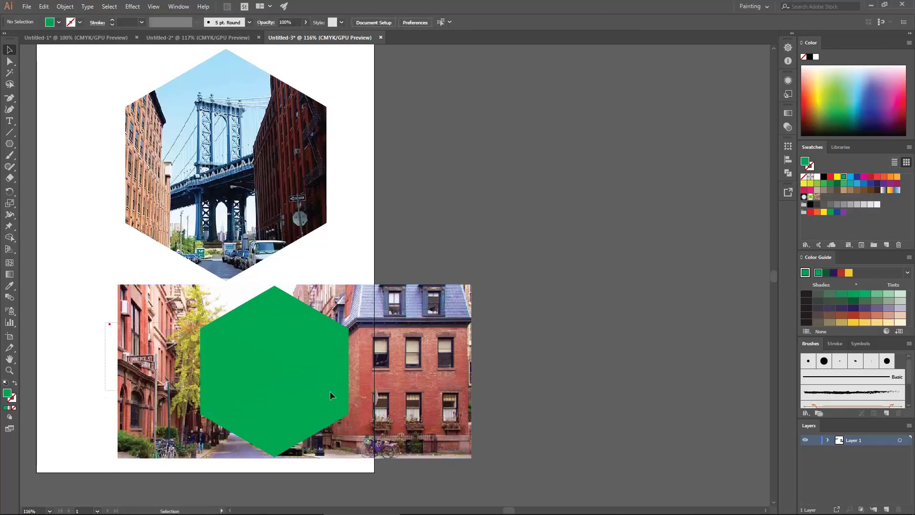
pyautogui.click(399, 424)
pyautogui.keyDown('shift'); pyautogui.click(253, 342); pyautogui.keyUp('shift')
pyautogui.rightClick(257, 316)
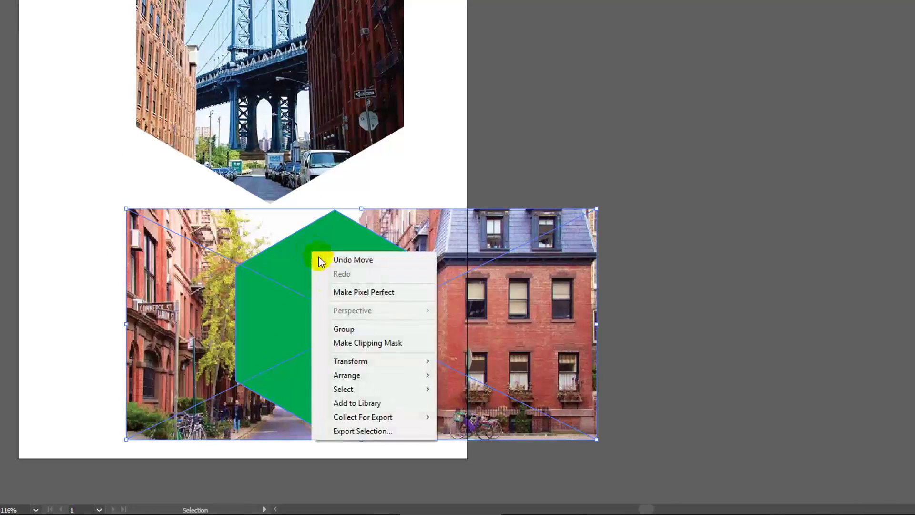
pyautogui.click(348, 346)
pyautogui.moveTo(275, 357)
pyautogui.mouseDown()
pyautogui.moveTo(419, 165)
pyautogui.moveTo(417, 146)
pyautogui.mouseUp()
pyautogui.click(413, 317)
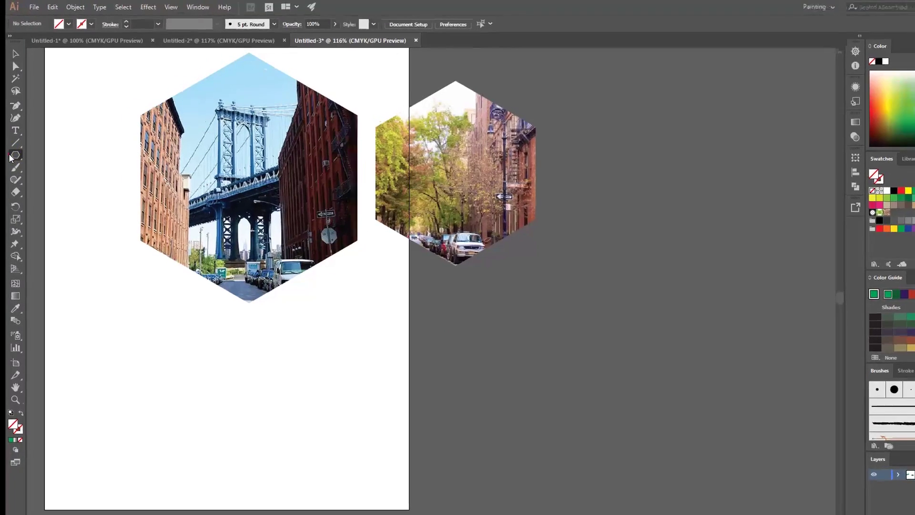
# - Draw a 115 pt-radius hexagon filled dark blue
pyautogui.click(9, 143)
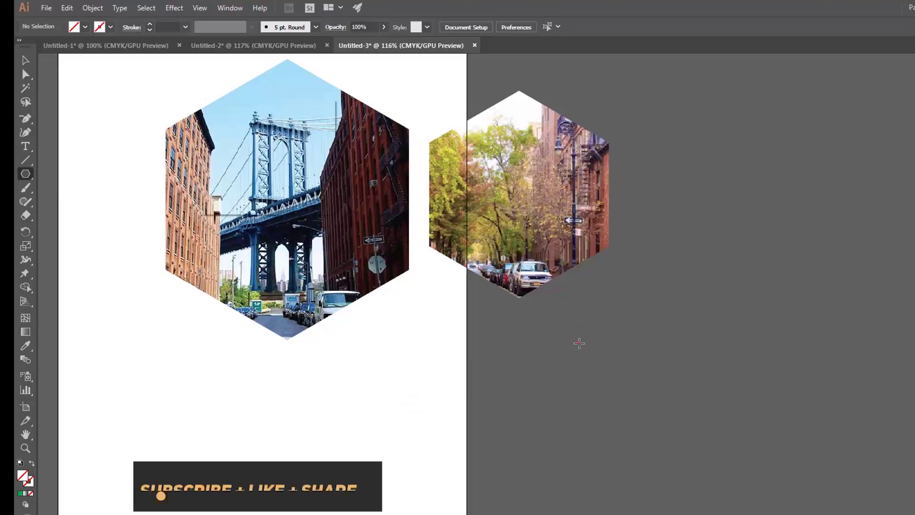
pyautogui.click(290, 186)
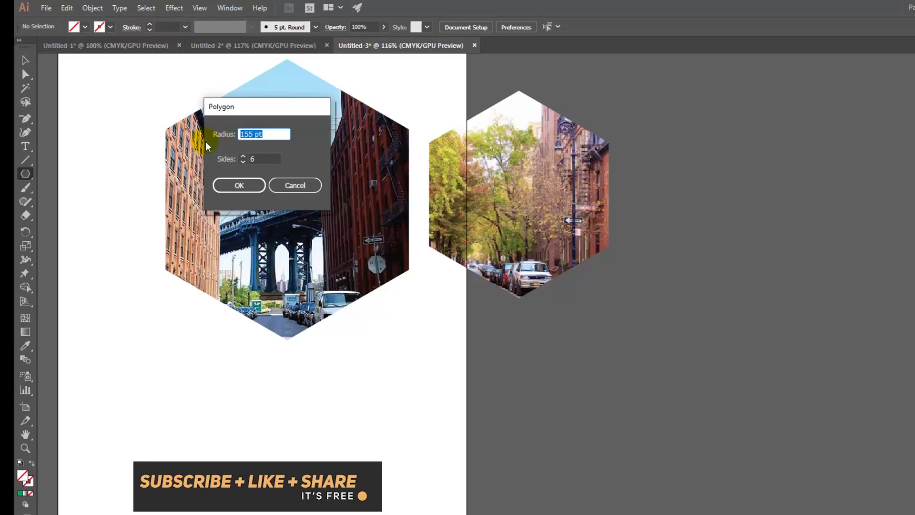
pyautogui.write('115')
pyautogui.press('Return')
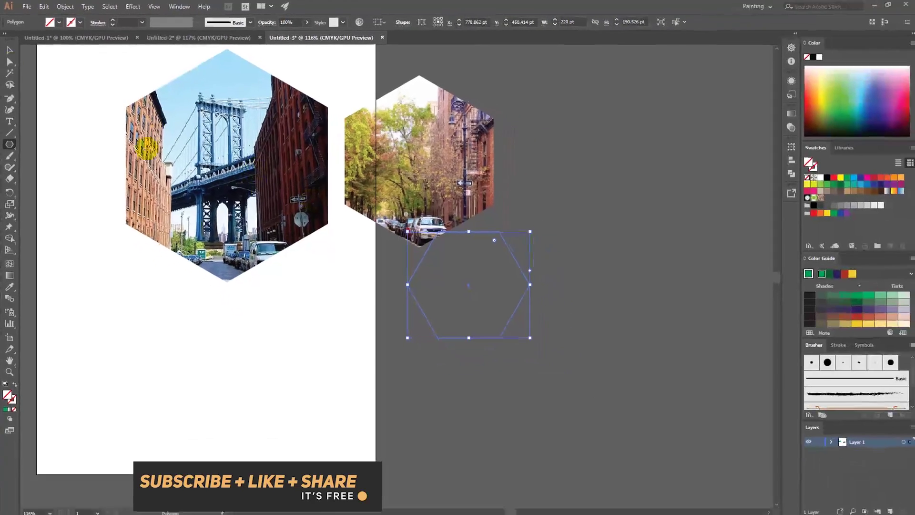
pyautogui.click(59, 22)
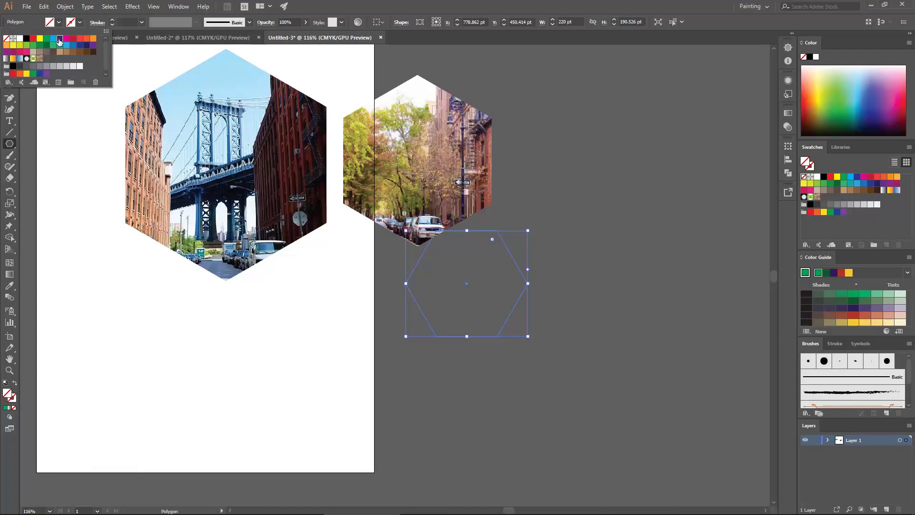
pyautogui.click(59, 39)
# - Move the blue hexagon below the street hexagon, rotate it point-up, and pick NY_Street_List9
pyautogui.press('Escape')
pyautogui.press('v')
pyautogui.moveTo(469, 293); pyautogui.dragTo(438, 351)
pyautogui.moveTo(499, 285); pyautogui.dragTo(518, 399)
pyautogui.click(512, 284)
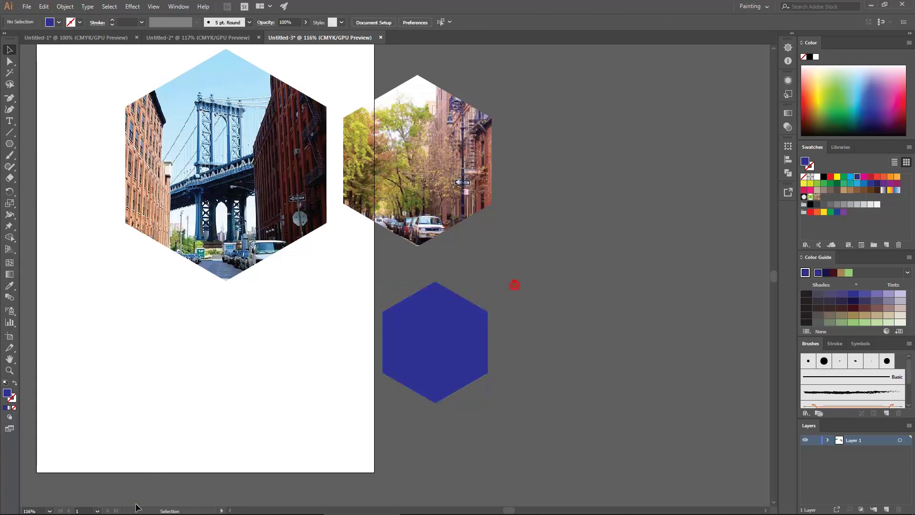
pyautogui.click(130, 508)
pyautogui.click(595, 99)
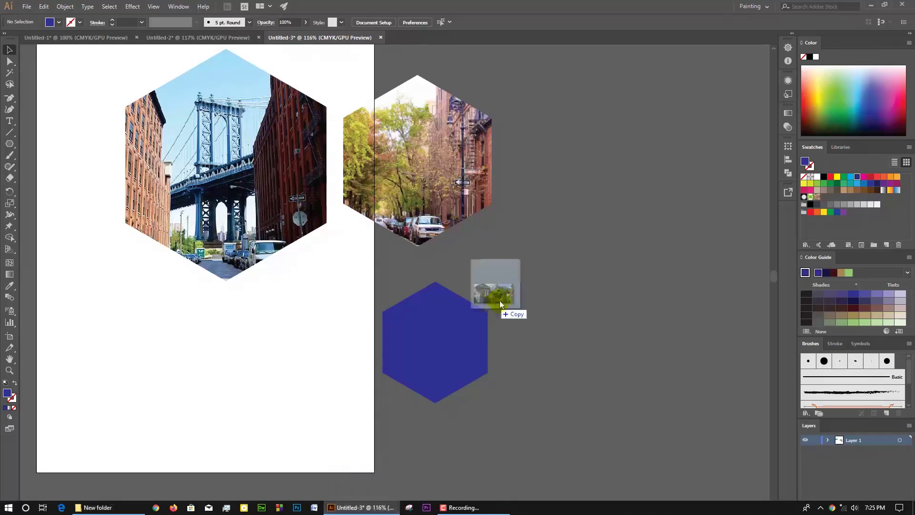
# - Place the NY_Street_List9 house photo, shrink it, and bring the blue hexagon to front
pyautogui.moveTo(400, 327); pyautogui.dragTo(508, 295)
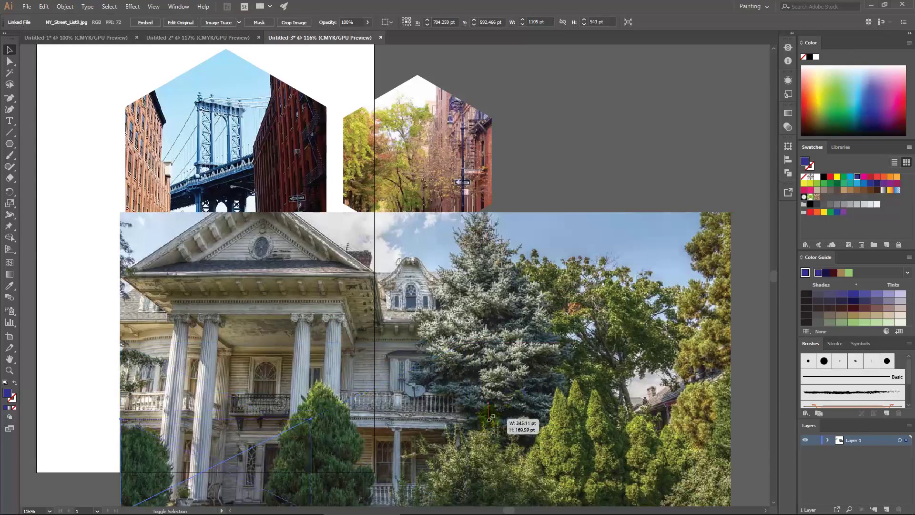
pyautogui.moveTo(731, 211); pyautogui.dragTo(474, 393)
pyautogui.moveTo(367, 421); pyautogui.dragTo(350, 342)
pyautogui.rightClick(468, 331)
pyautogui.moveTo(494, 282)
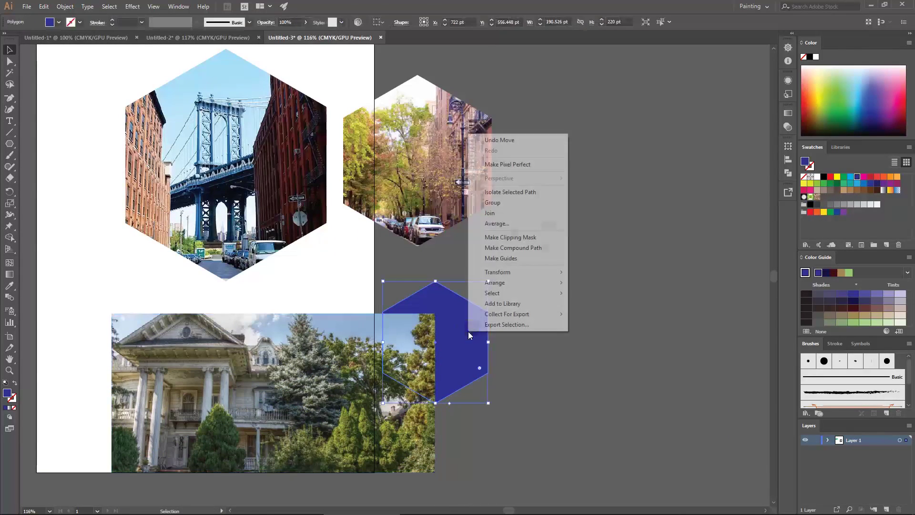
pyautogui.click(599, 283)
# - Fit the house photo under the blue hexagon and clip it with Make Clipping Mask
pyautogui.moveTo(340, 383); pyautogui.dragTo(462, 341)
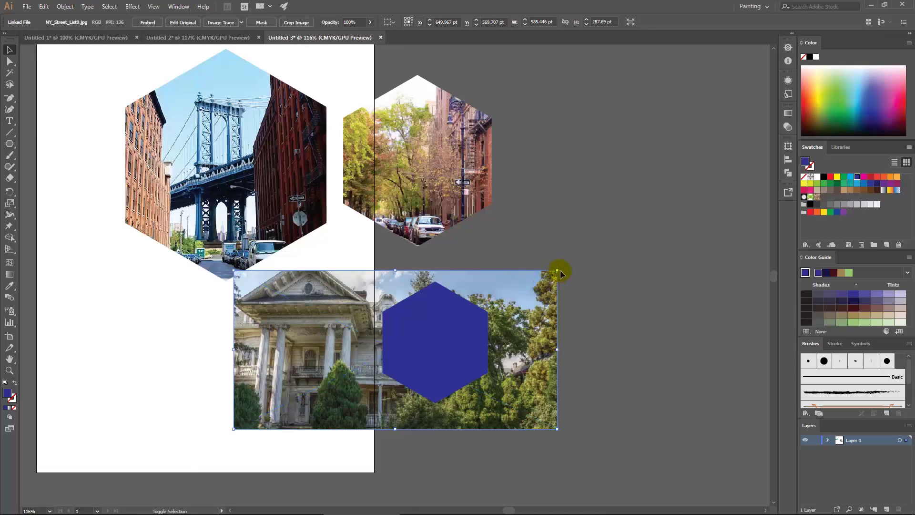
pyautogui.moveTo(560, 270); pyautogui.dragTo(501, 292)
pyautogui.moveTo(398, 410); pyautogui.dragTo(409, 394)
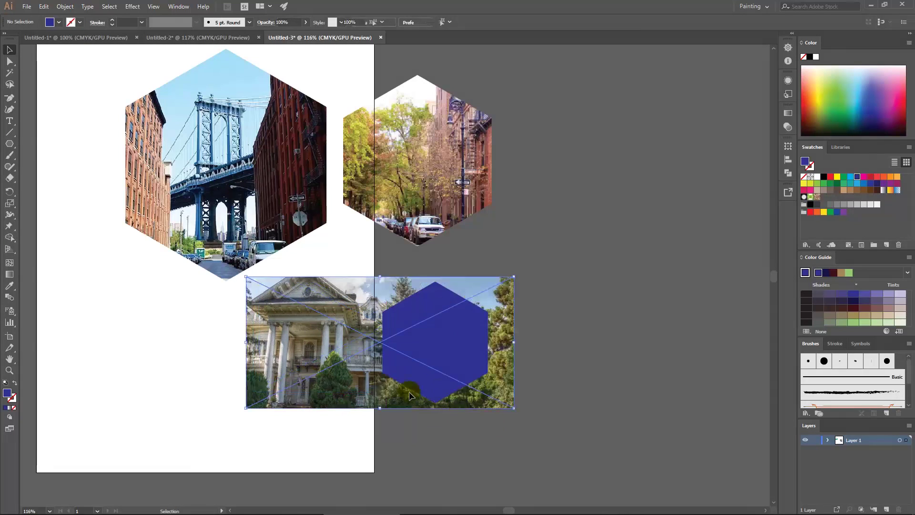
pyautogui.moveTo(514, 408); pyautogui.dragTo(502, 404)
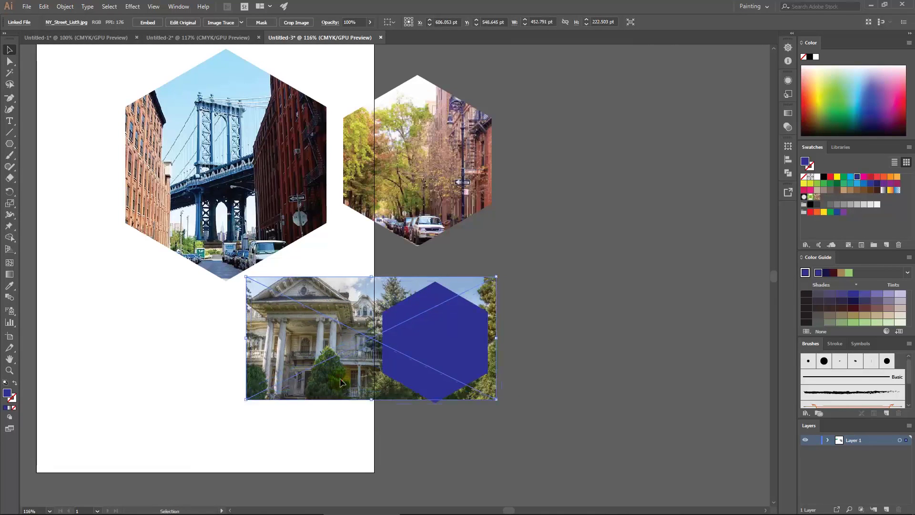
pyautogui.moveTo(403, 264); pyautogui.dragTo(457, 332)
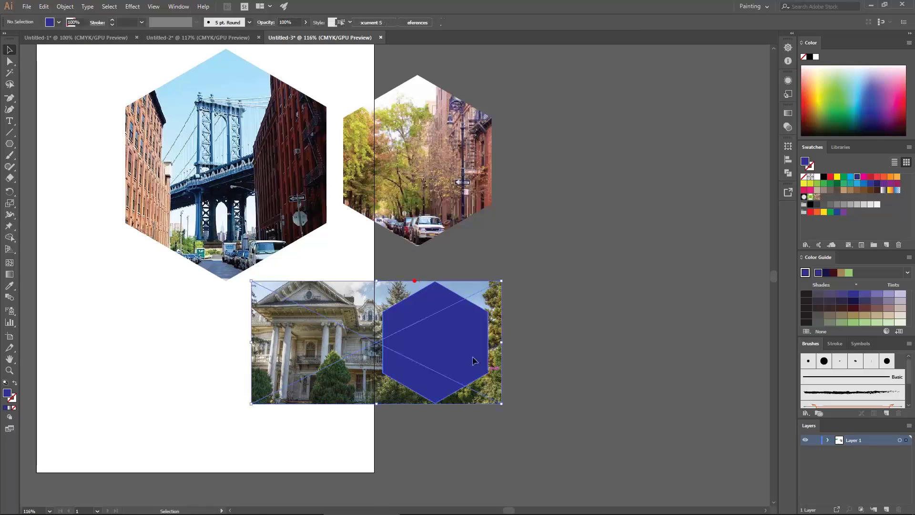
pyautogui.rightClick(457, 332)
pyautogui.click(492, 401)
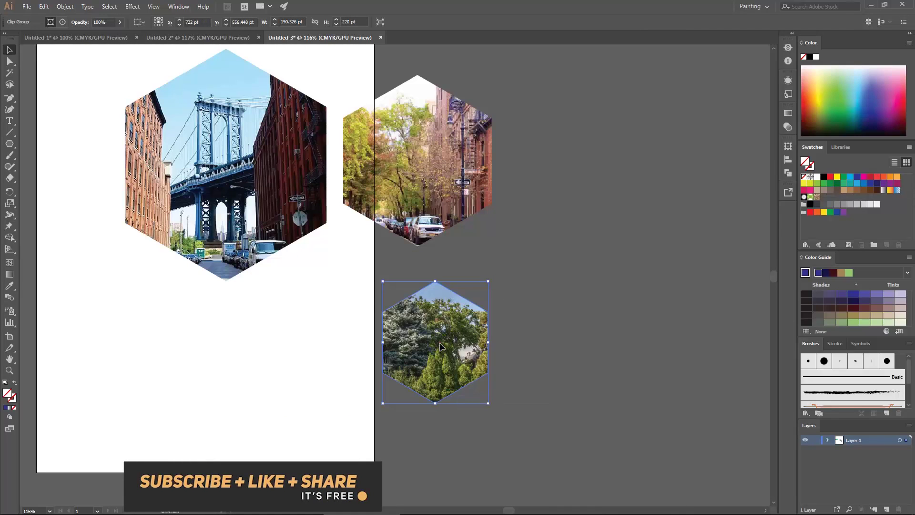
# - Move the tree and street hexagons onto the page and set a point-up green hexagon at left
pyautogui.moveTo(441, 344); pyautogui.dragTo(315, 347)
pyautogui.moveTo(433, 324); pyautogui.dragTo(578, 352)
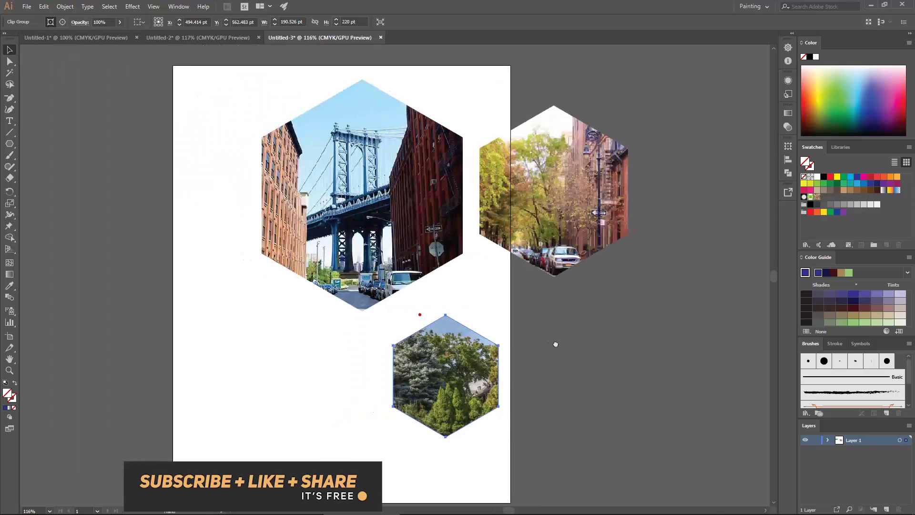
pyautogui.moveTo(593, 194); pyautogui.dragTo(591, 214)
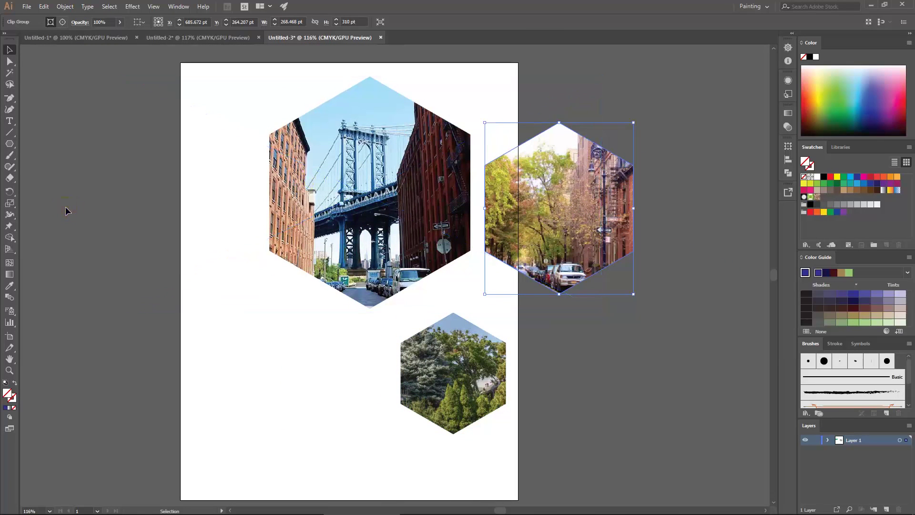
pyautogui.moveTo(68, 206); pyautogui.dragTo(255, 270)
pyautogui.moveTo(83, 156)
pyautogui.mouseDown()
pyautogui.moveTo(463, 327)
pyautogui.moveTo(362, 302)
pyautogui.mouseUp()
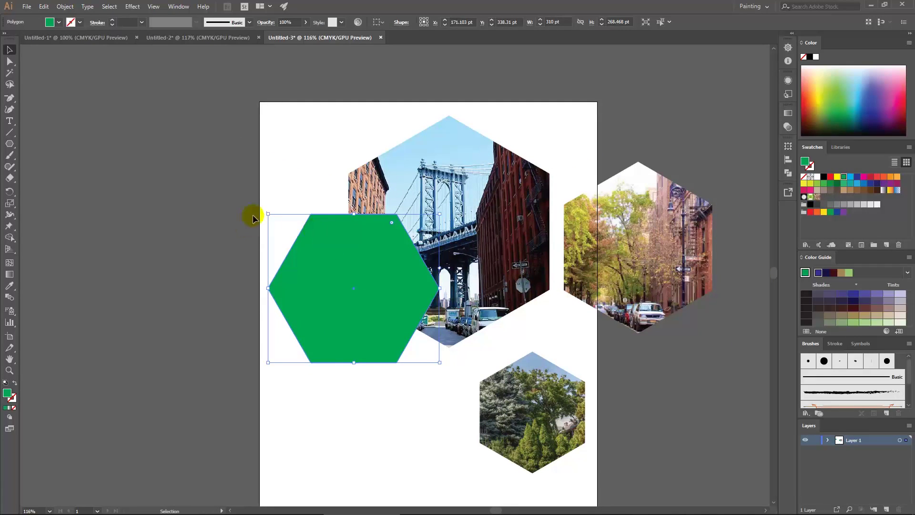
pyautogui.moveTo(256, 223); pyautogui.dragTo(242, 272)
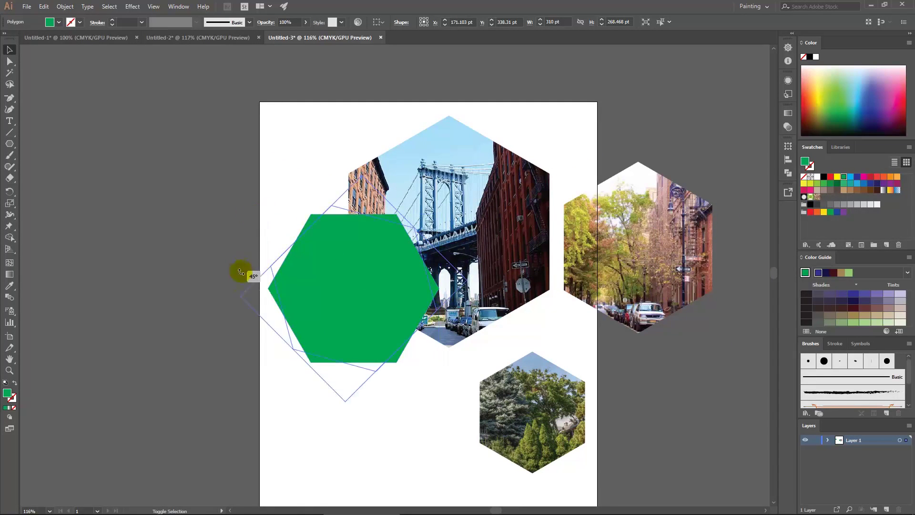
pyautogui.moveTo(239, 329); pyautogui.dragTo(247, 370)
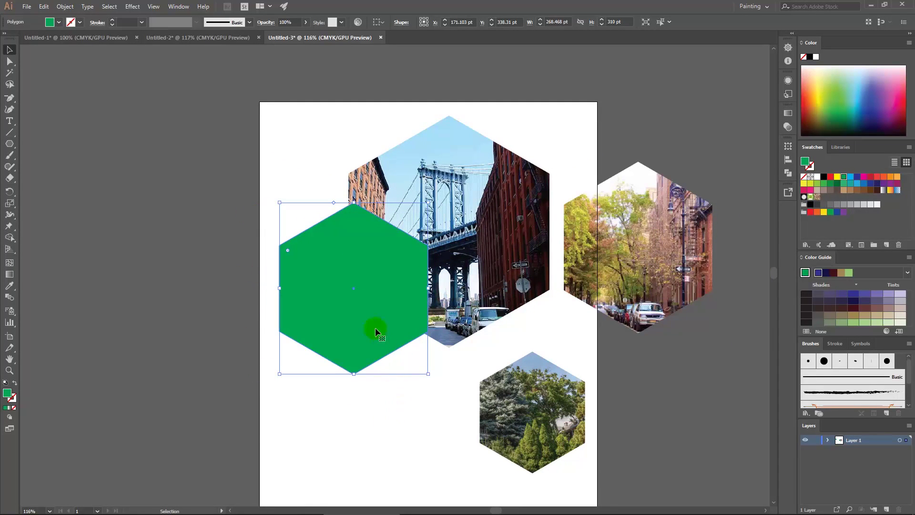
# - Give the green hexagon a 13 pt white stroke
pyautogui.click(112, 21)
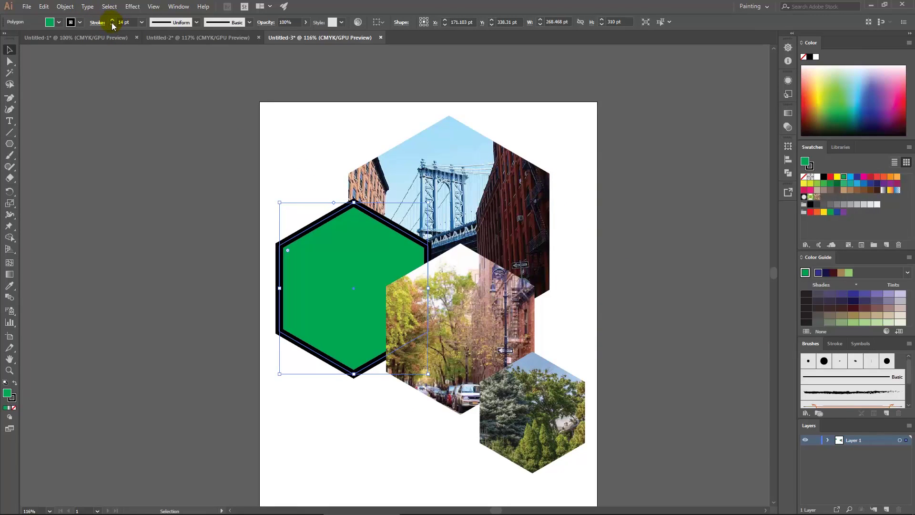
pyautogui.click(80, 23)
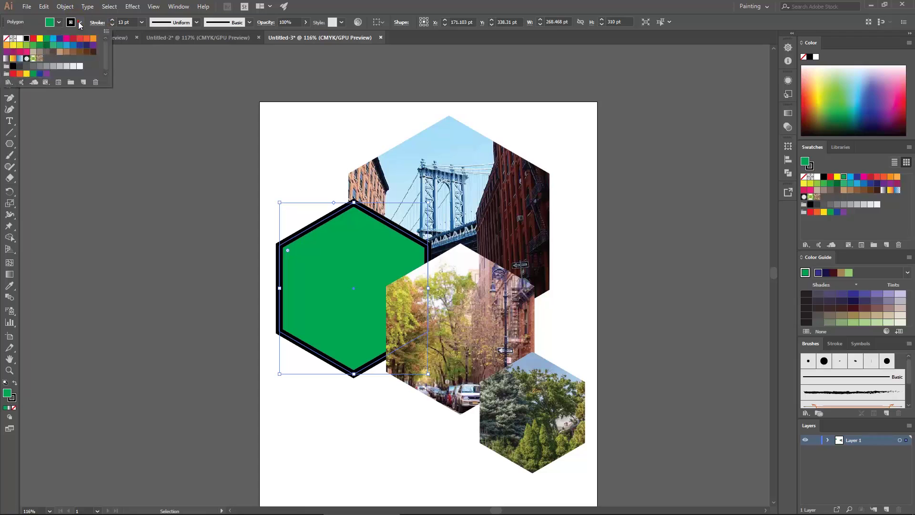
pyautogui.click(19, 38)
pyautogui.click(465, 325)
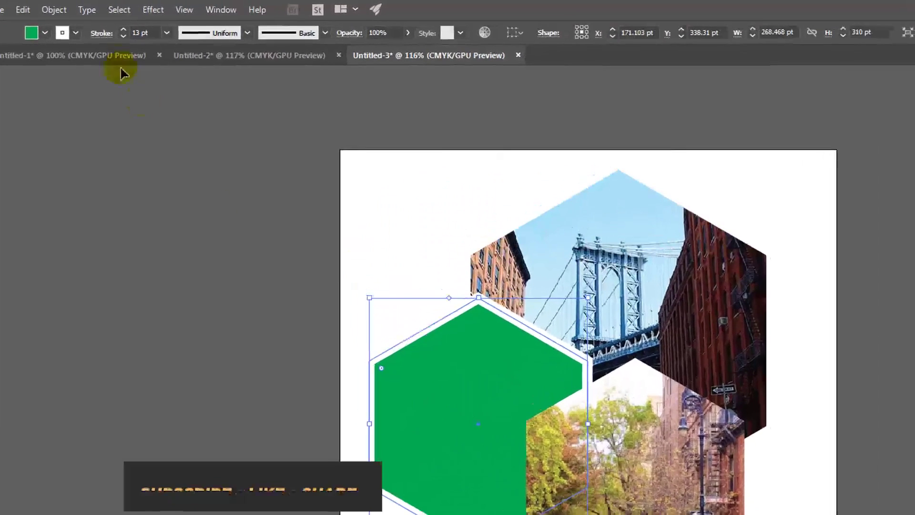
# - Add a drop shadow to the hexagon and clip the street photo inside it with Ctrl+7
pyautogui.click(156, 11)
pyautogui.moveTo(172, 169)
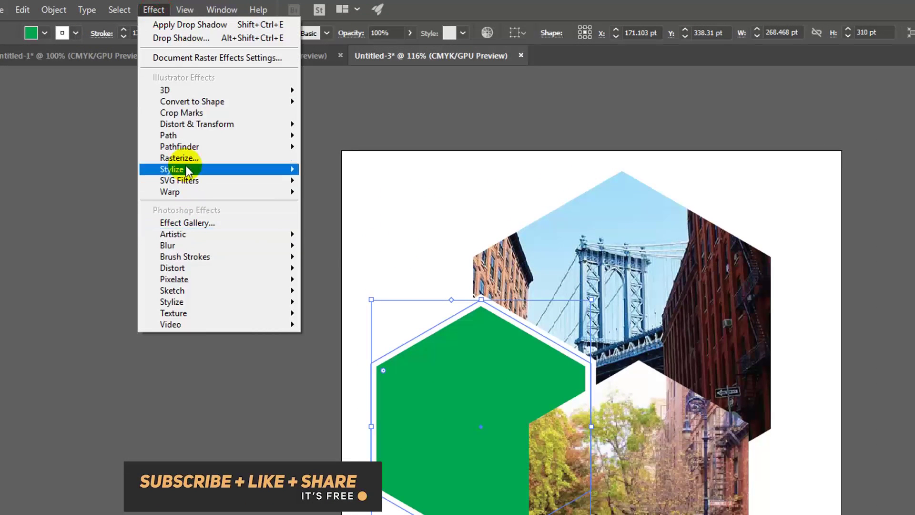
pyautogui.click(349, 171)
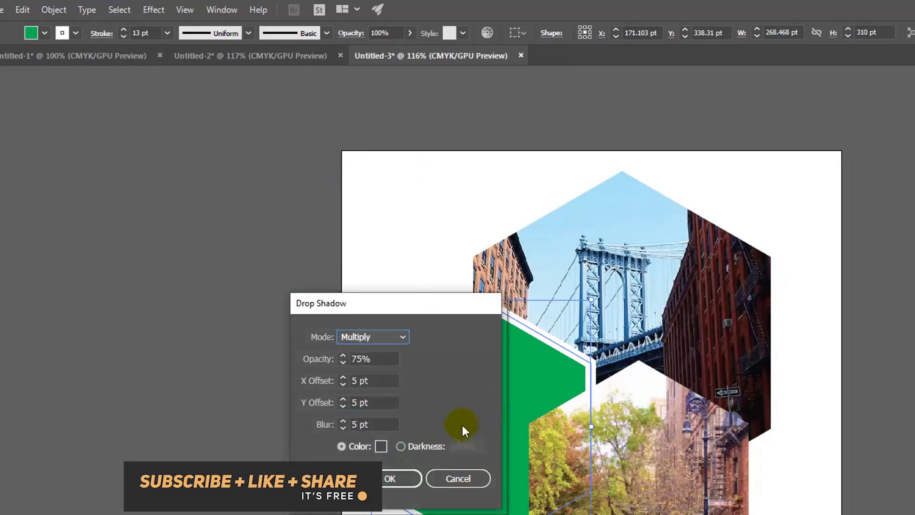
pyautogui.click(404, 485)
pyautogui.moveTo(491, 328); pyautogui.dragTo(385, 284)
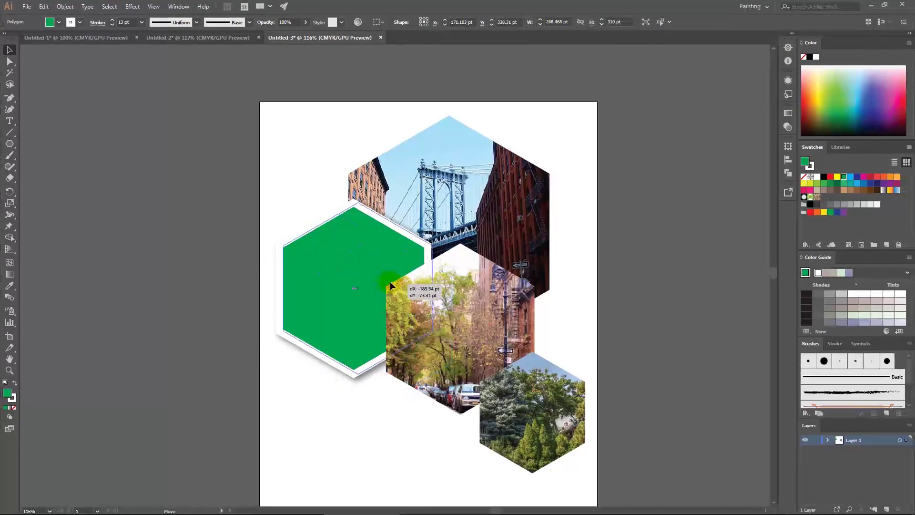
pyautogui.hotkey('ctrl', '7')
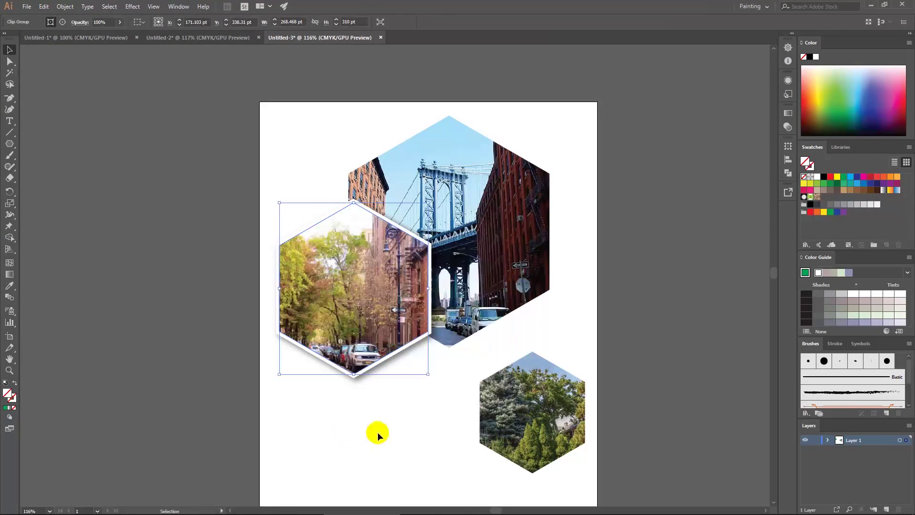
pyautogui.click(378, 433)
# - Move the tree and street hexagons tight against the bridge hexagon
pyautogui.moveTo(534, 406)
pyautogui.mouseDown()
pyautogui.moveTo(485, 353)
pyautogui.moveTo(502, 347)
pyautogui.mouseUp()
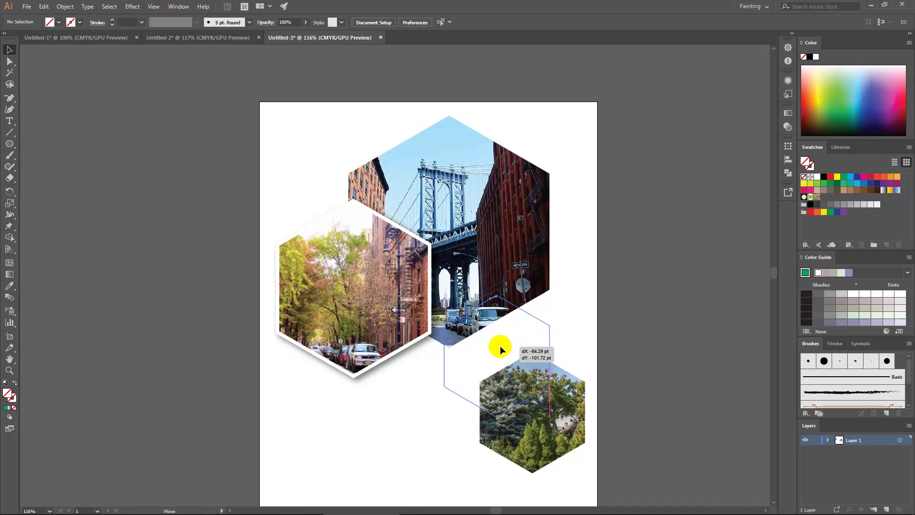
pyautogui.moveTo(502, 347); pyautogui.dragTo(489, 343)
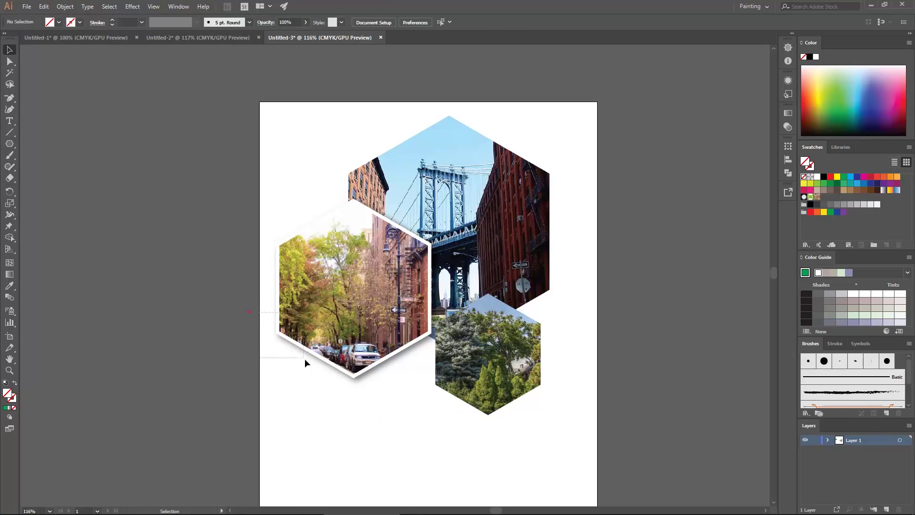
pyautogui.moveTo(319, 325); pyautogui.dragTo(339, 319)
pyautogui.hotkey('ctrl', 'shift', '[')
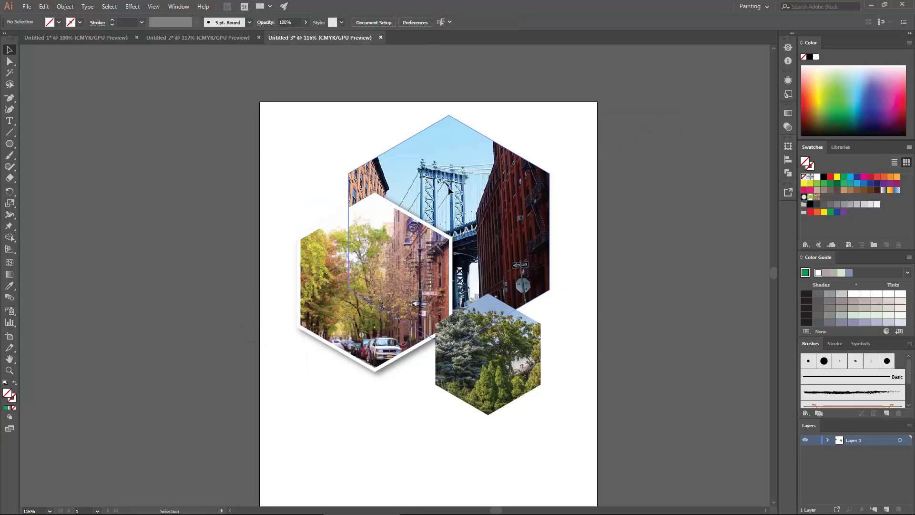
# - Apply Drop Shadow effects to the bridge and tree hexagons
pyautogui.click(134, 7)
pyautogui.moveTo(145, 115)
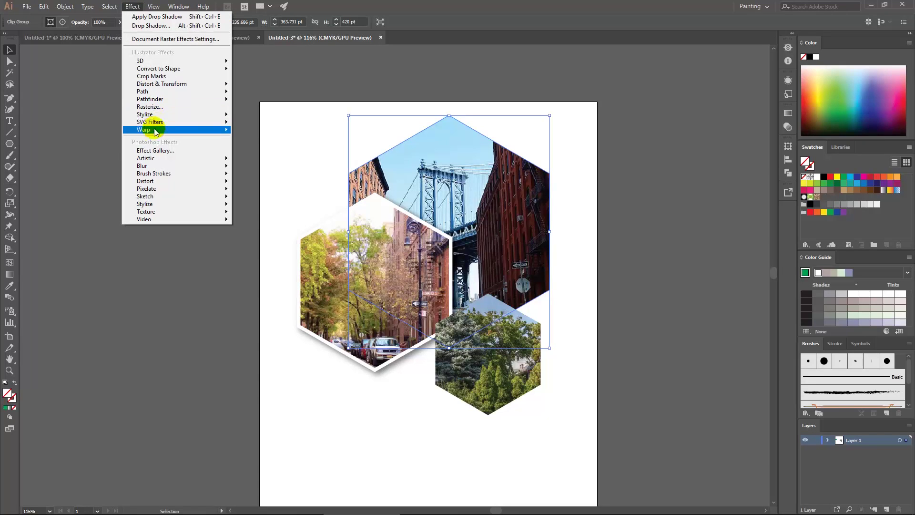
pyautogui.click(247, 119)
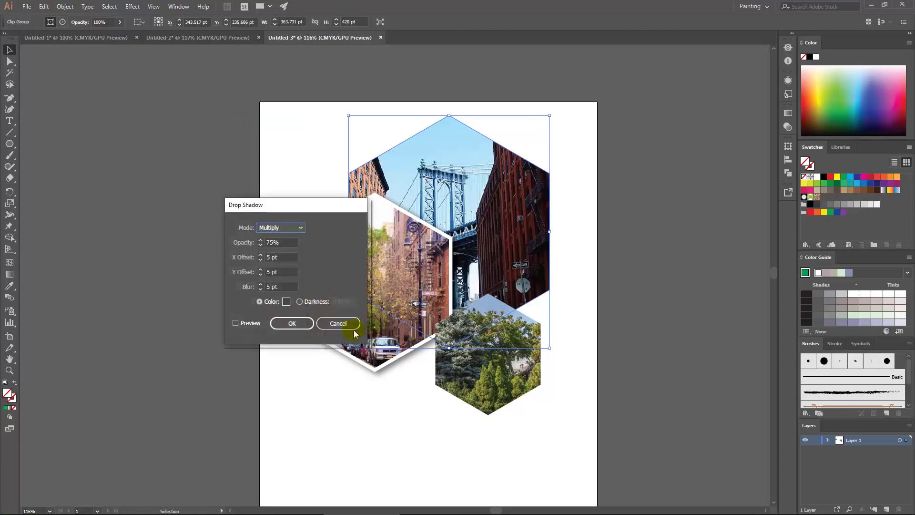
pyautogui.click(354, 329)
pyautogui.click(497, 386)
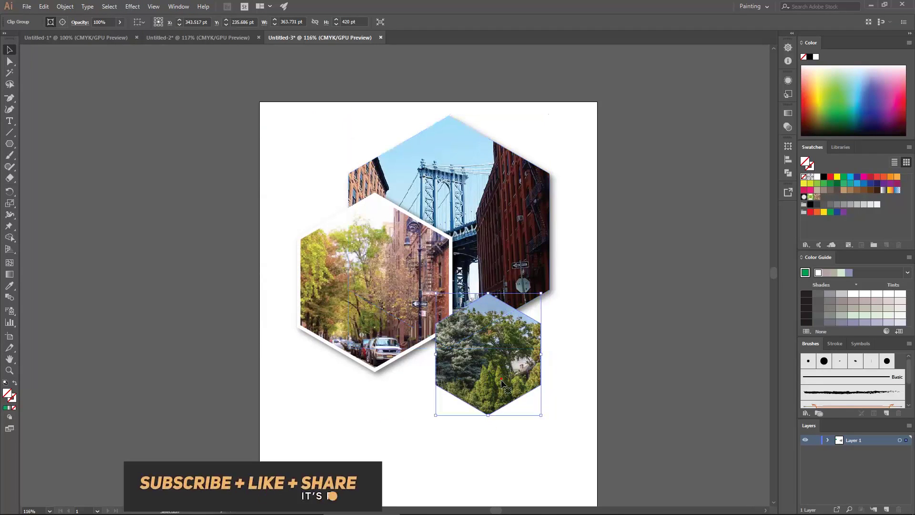
pyautogui.click(132, 7)
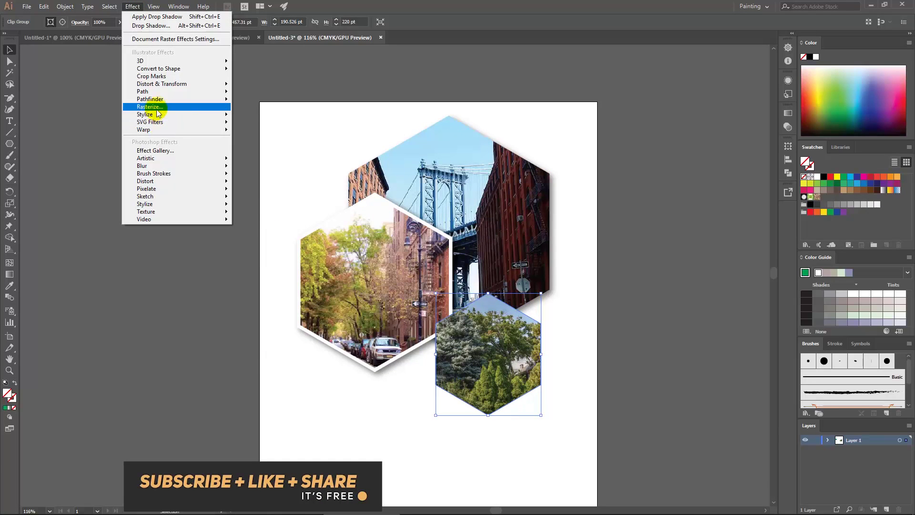
pyautogui.moveTo(145, 113)
pyautogui.click(260, 115)
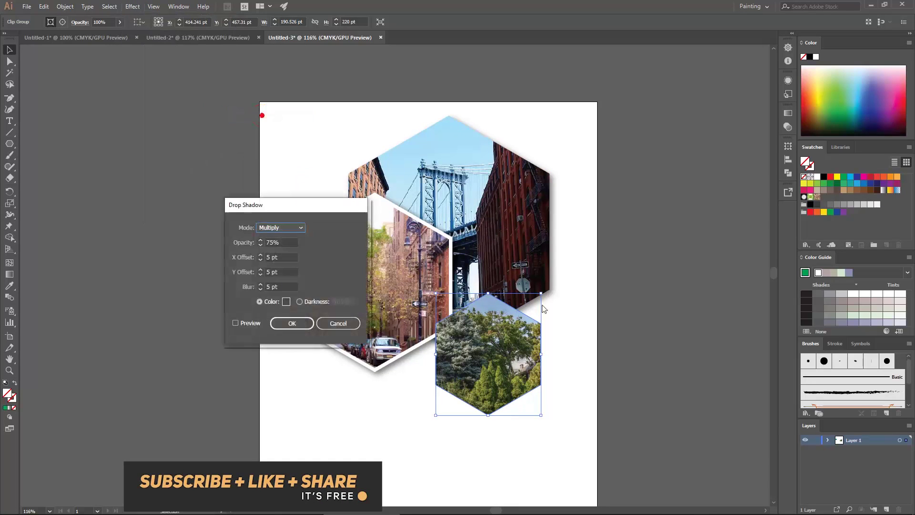
pyautogui.click(286, 325)
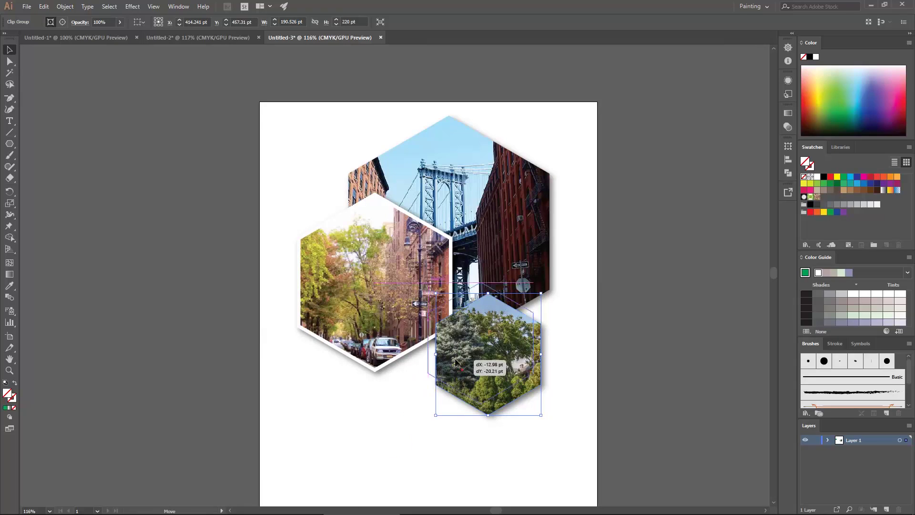
pyautogui.moveTo(453, 363); pyautogui.dragTo(453, 362)
# - Restack the hexagons: street hexagon to front, tree and bridge hexagons sent to back
pyautogui.click(384, 328)
pyautogui.rightClick(380, 316)
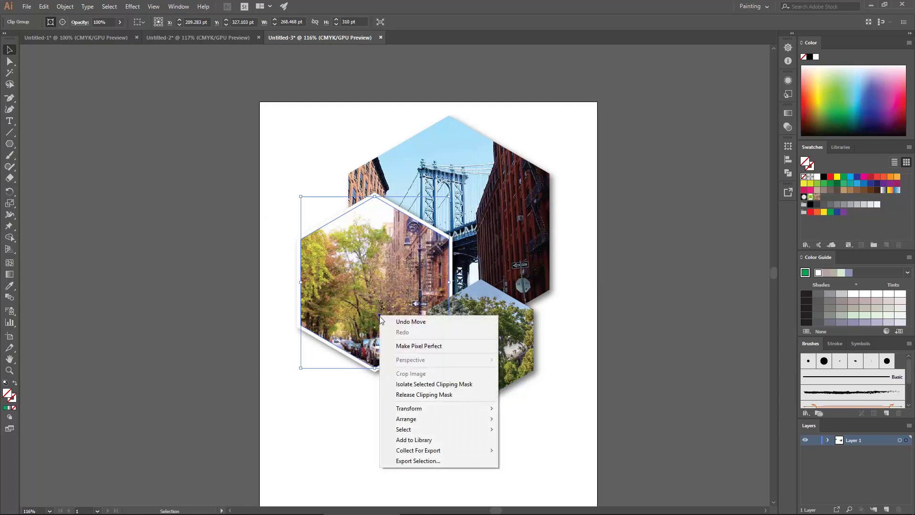
pyautogui.click(510, 419)
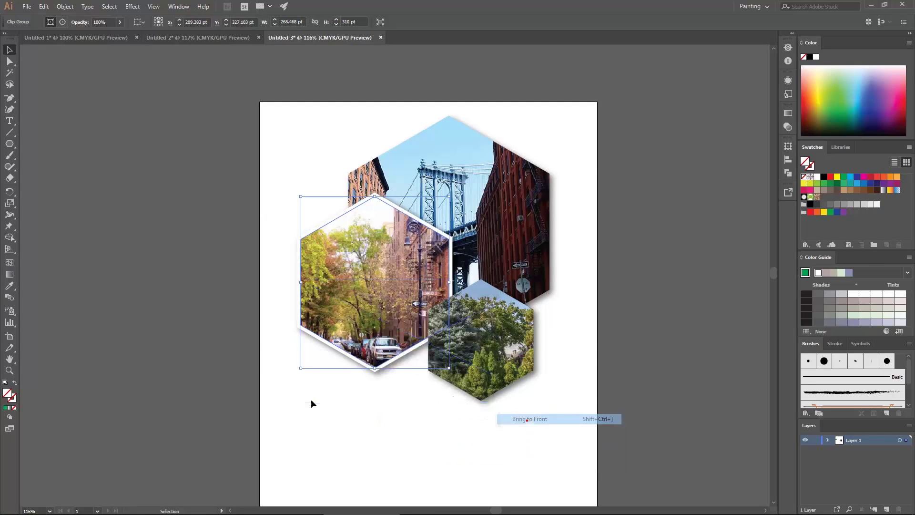
pyautogui.click(323, 349)
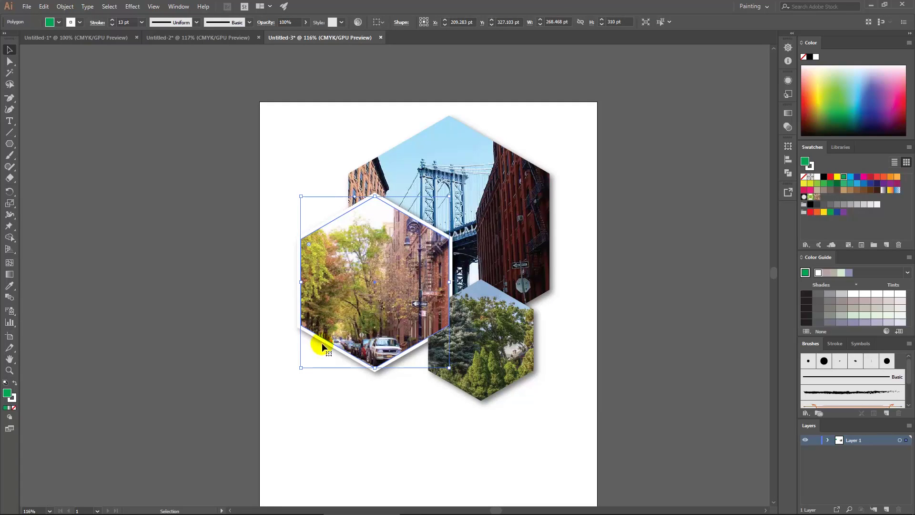
pyautogui.click(491, 357)
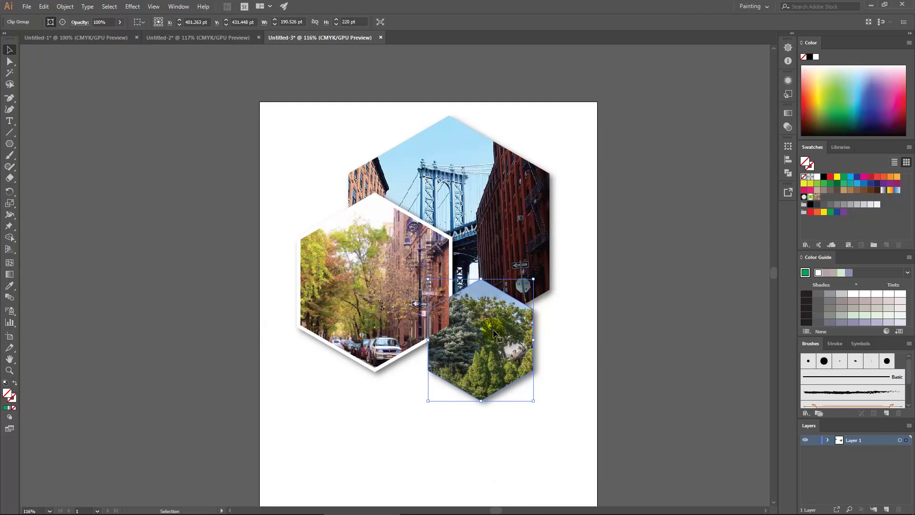
pyautogui.rightClick(494, 330)
pyautogui.moveTo(551, 433)
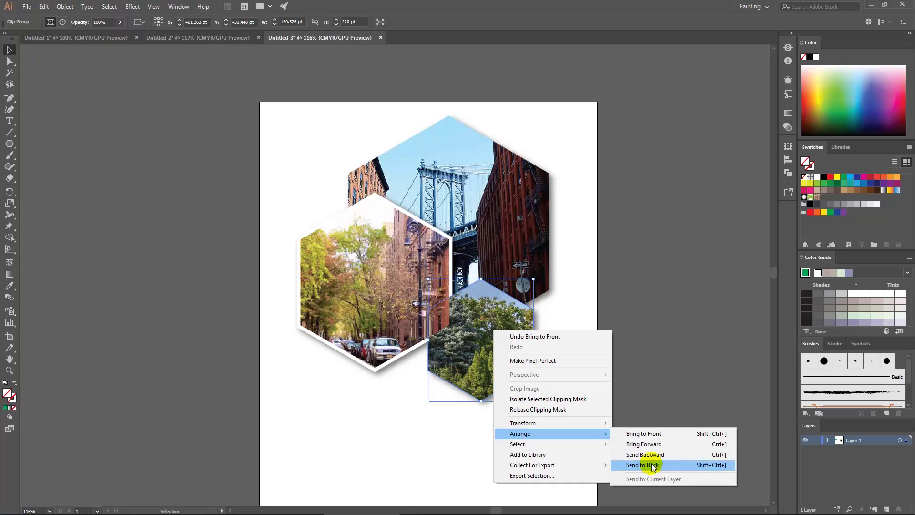
pyautogui.click(643, 465)
pyautogui.click(513, 220)
pyautogui.rightClick(511, 218)
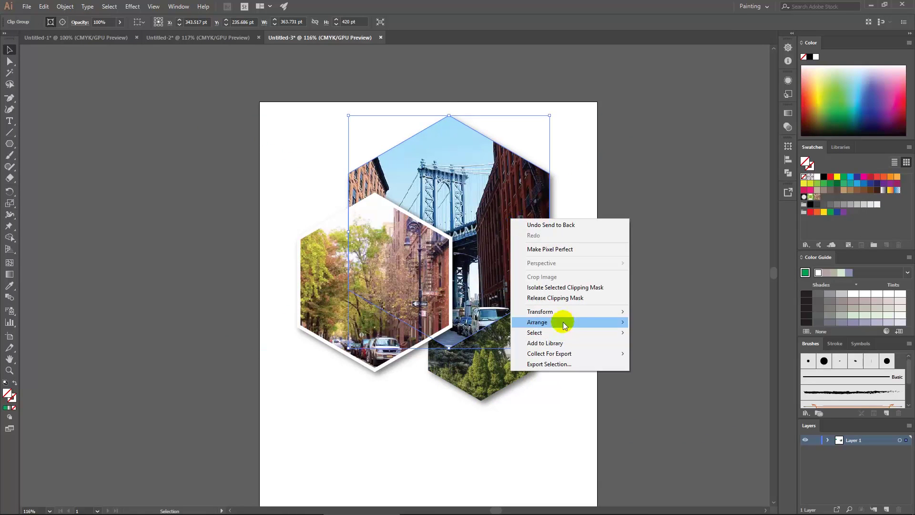
pyautogui.click(667, 353)
pyautogui.click(617, 335)
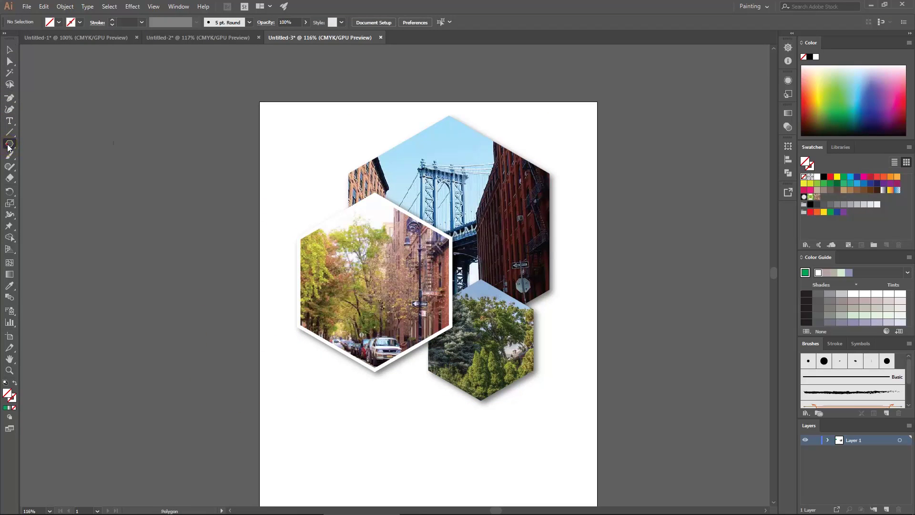
# - Rotate the green hexagon 90° to point upward and move it to the artboard's left edge
pyautogui.moveTo(8, 146); pyautogui.dragTo(48, 177)
pyautogui.moveTo(99, 143); pyautogui.dragTo(224, 196)
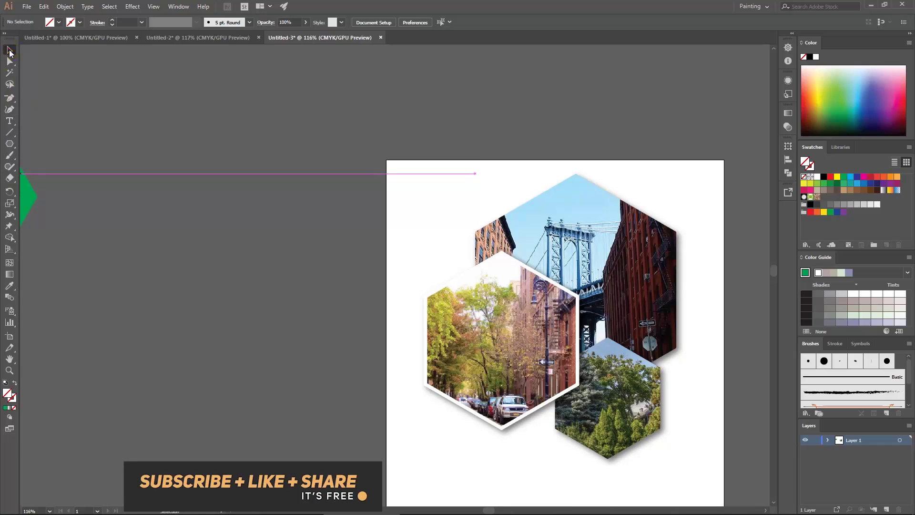
pyautogui.moveTo(29, 198); pyautogui.dragTo(435, 187)
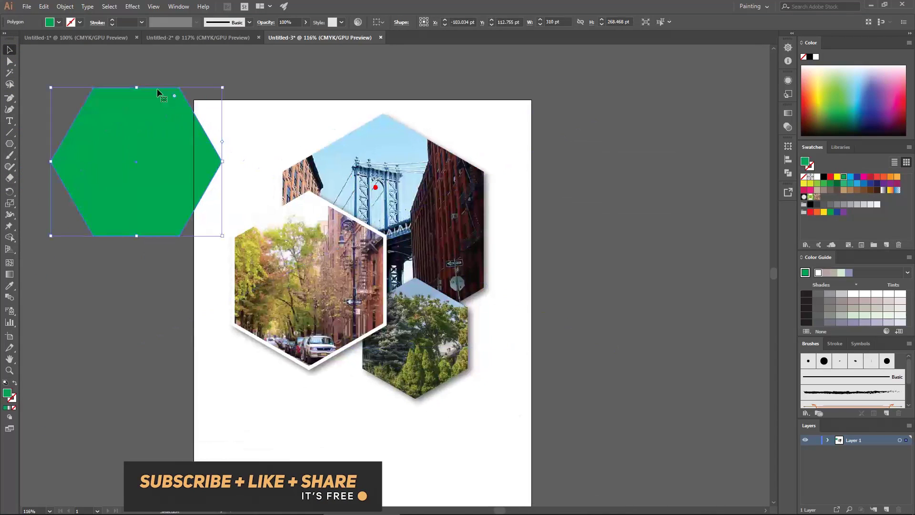
pyautogui.moveTo(227, 84); pyautogui.dragTo(229, 230)
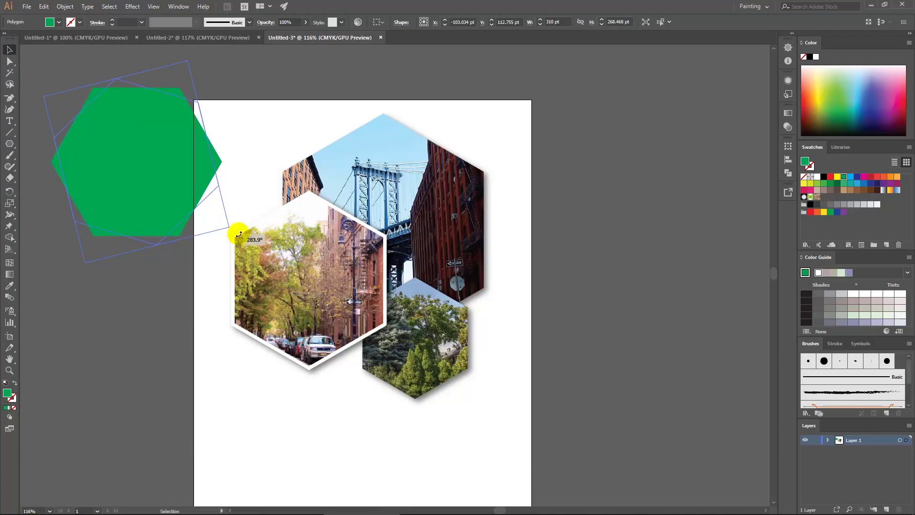
pyautogui.moveTo(166, 141); pyautogui.dragTo(219, 152)
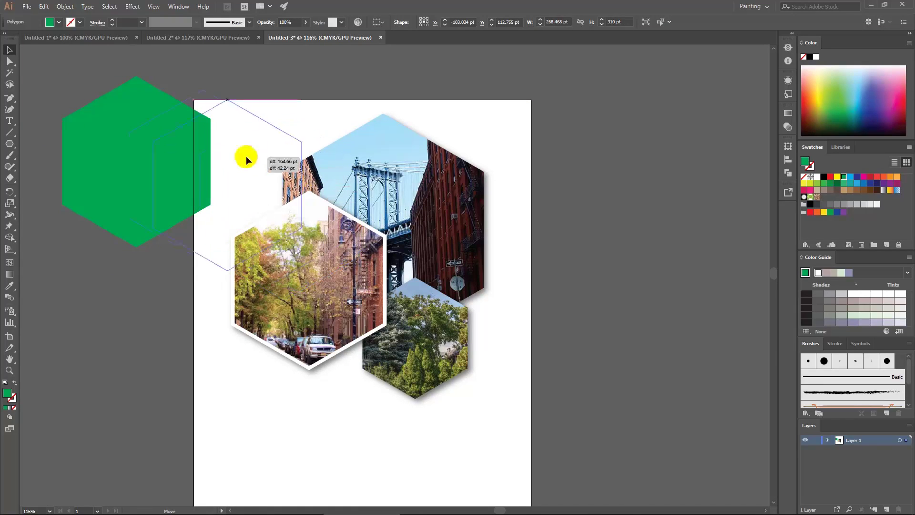
# - Park a copy of the green hexagon right of the artboard and shrink the original at top left
pyautogui.hotkey('ctrl', 'c')
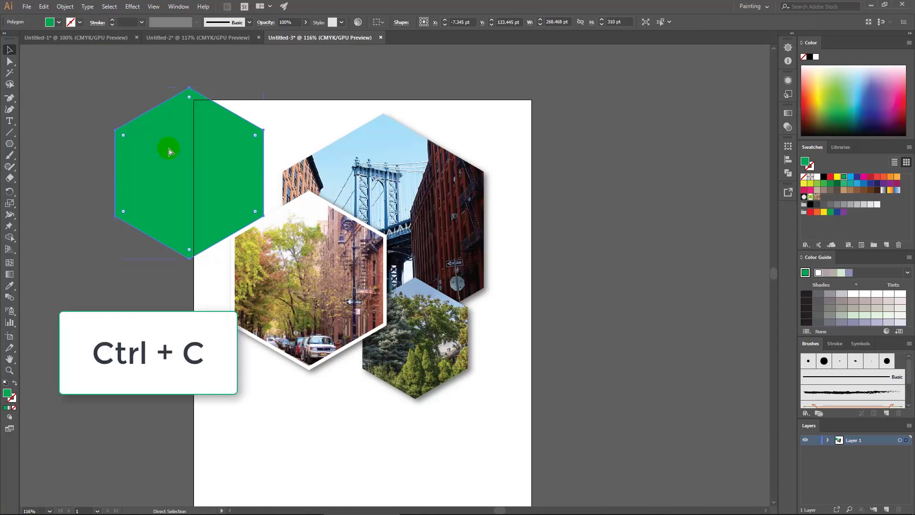
pyautogui.hotkey('ctrl', 'v')
pyautogui.moveTo(359, 247); pyautogui.dragTo(592, 285)
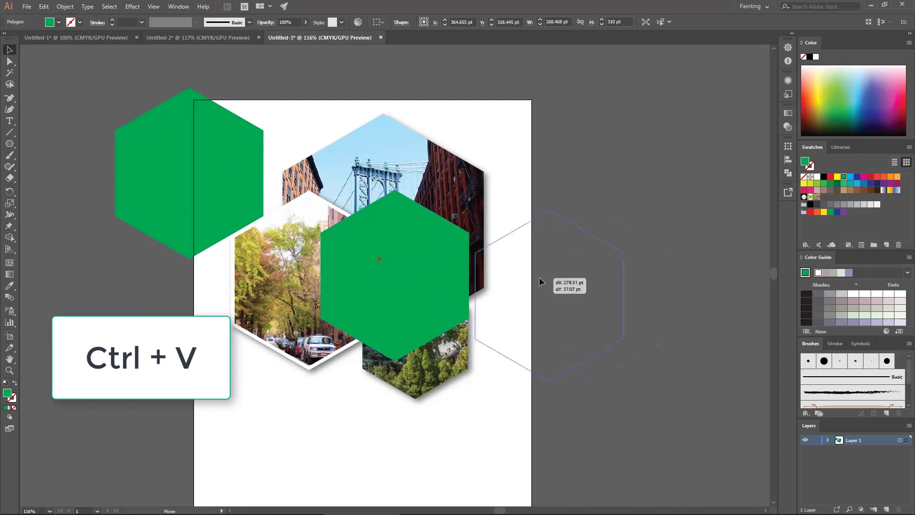
pyautogui.moveTo(177, 185); pyautogui.dragTo(237, 179)
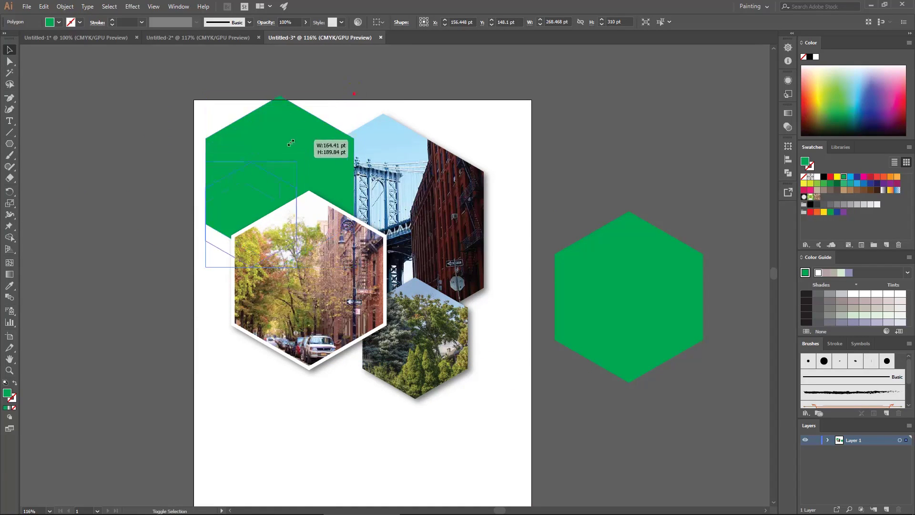
pyautogui.moveTo(355, 96)
pyautogui.mouseDown()
pyautogui.moveTo(252, 215)
pyautogui.moveTo(273, 159)
pyautogui.mouseUp()
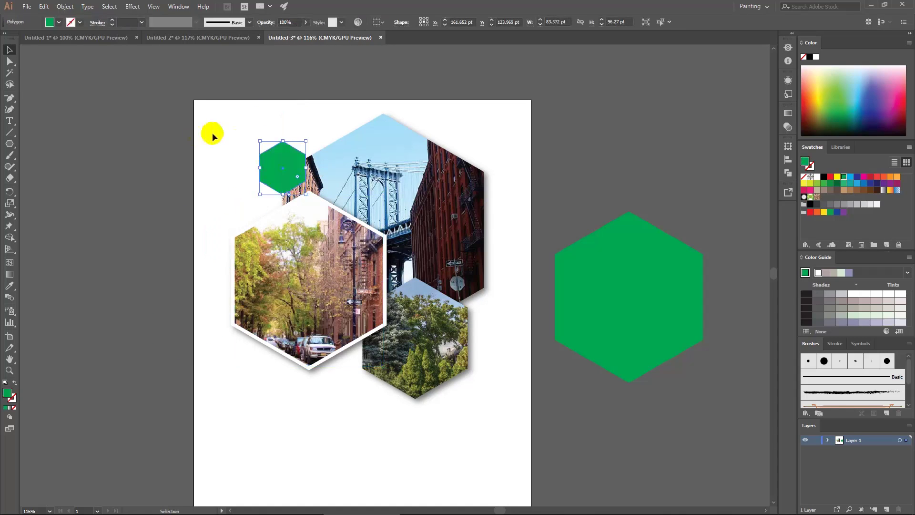
# - Fill the small hexagon black and type a two-line 'YOUR LOGO' label
pyautogui.click(60, 22)
pyautogui.click(26, 38)
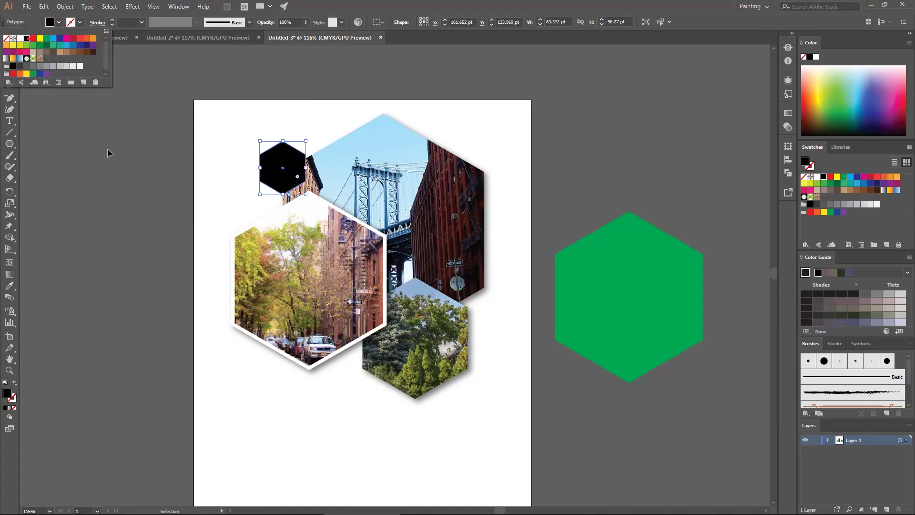
pyautogui.click(107, 152)
pyautogui.click(10, 120)
pyautogui.click(101, 142)
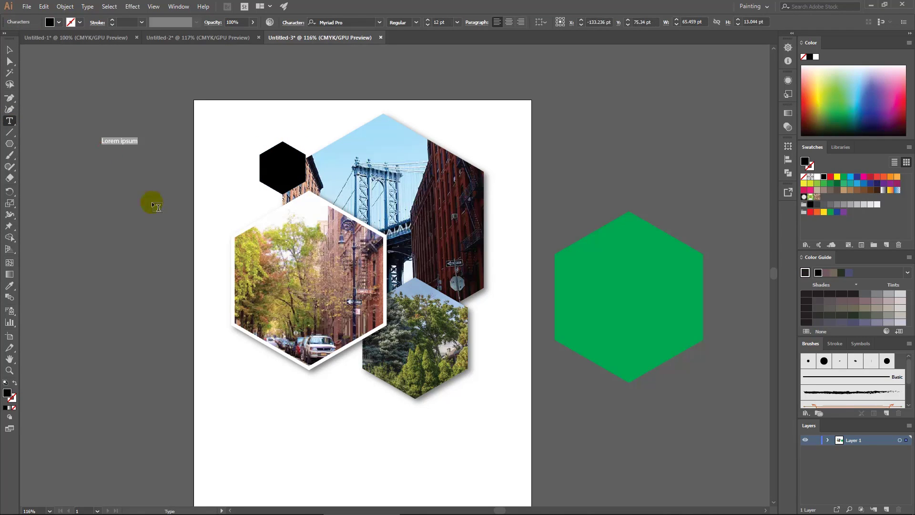
pyautogui.write('YOURLOG')
pyautogui.write('O')
pyautogui.click(117, 142)
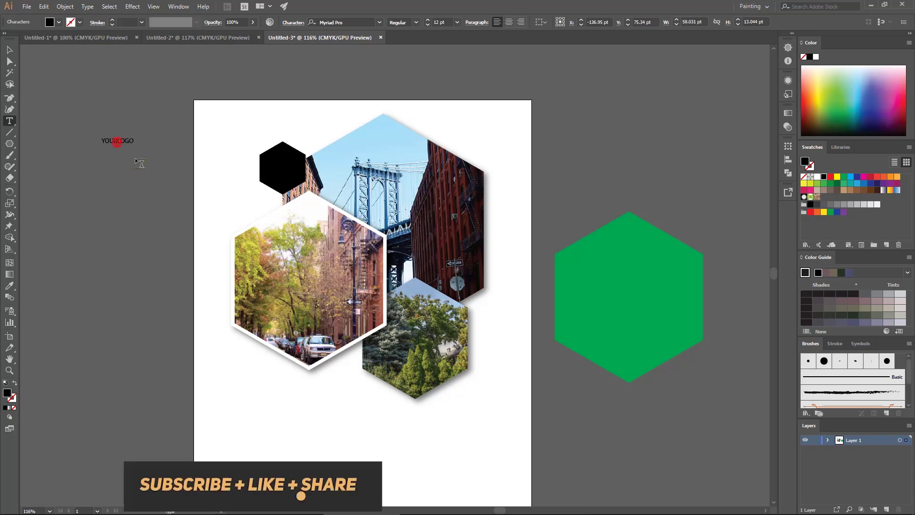
pyautogui.press('Return')
# - Set the label to 24 pt, make it white and move it onto the black hexagon
pyautogui.click(10, 48)
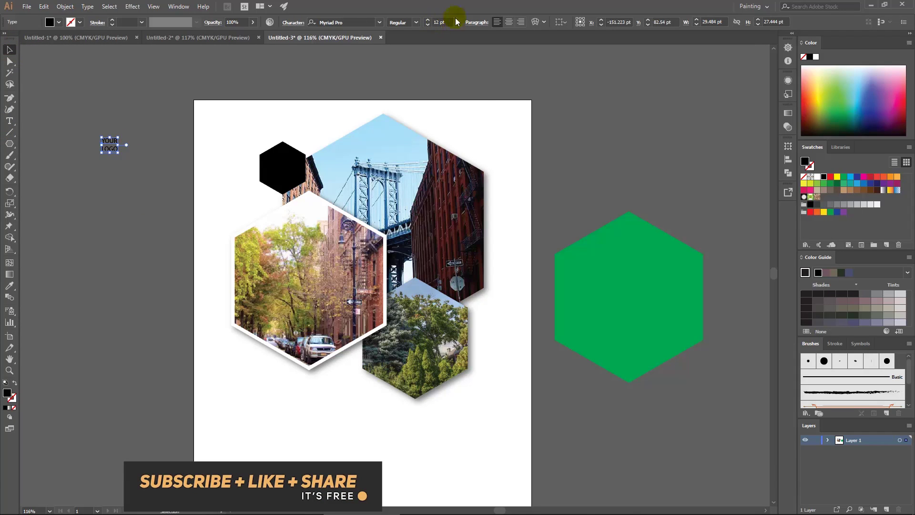
pyautogui.click(456, 21)
pyautogui.click(475, 152)
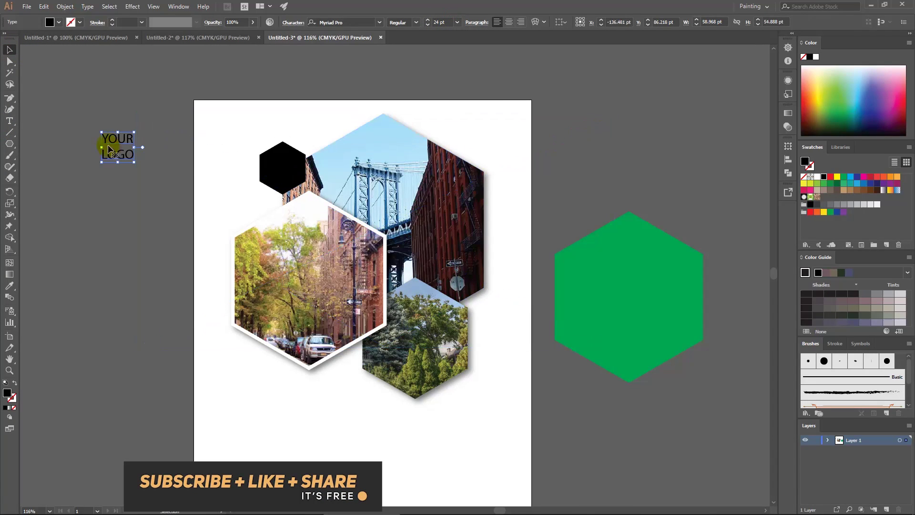
pyautogui.moveTo(109, 149); pyautogui.dragTo(273, 169)
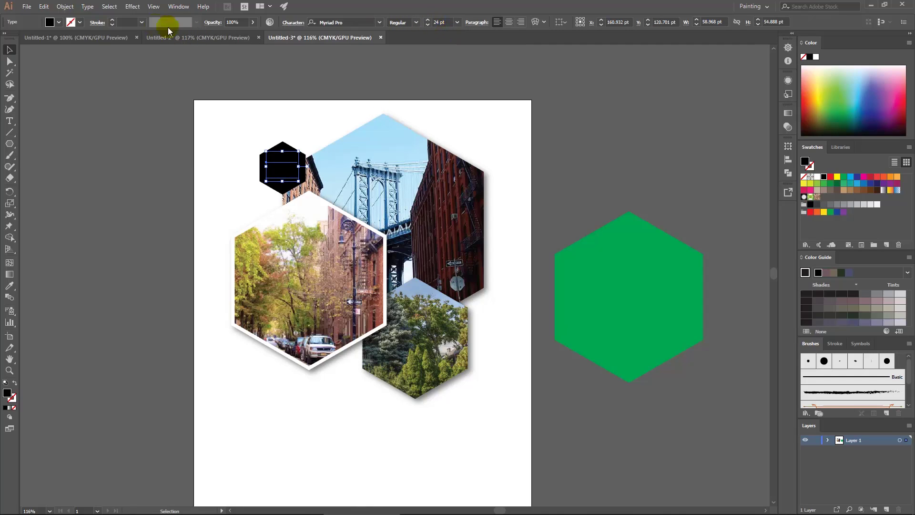
pyautogui.click(59, 22)
pyautogui.click(20, 39)
pyautogui.click(101, 140)
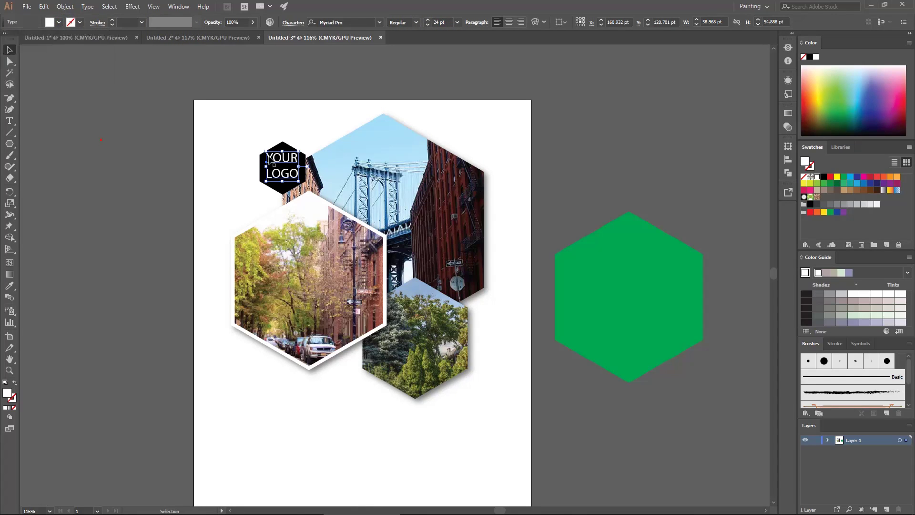
# - Change the logo text to 22 pt DAGGERSQUARE and nudge it to centre on the hexagon
pyautogui.click(427, 23)
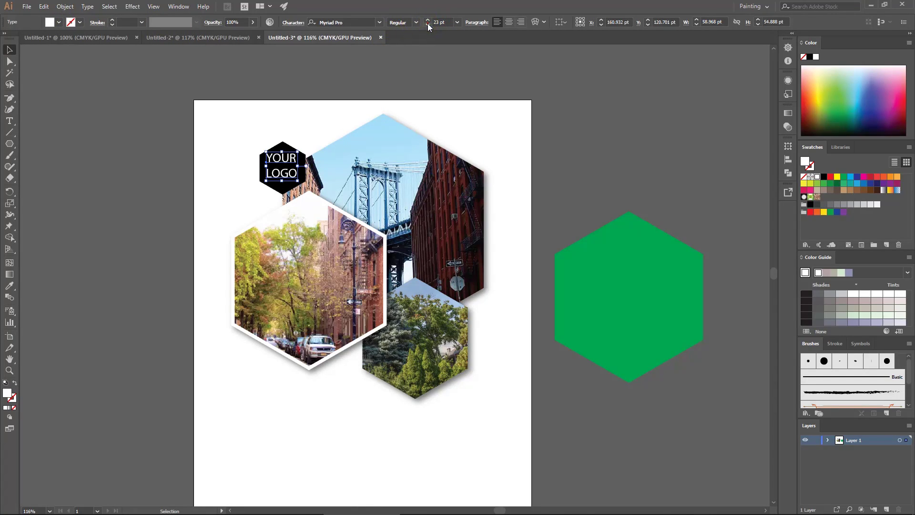
pyautogui.click(355, 21)
pyautogui.write('dag')
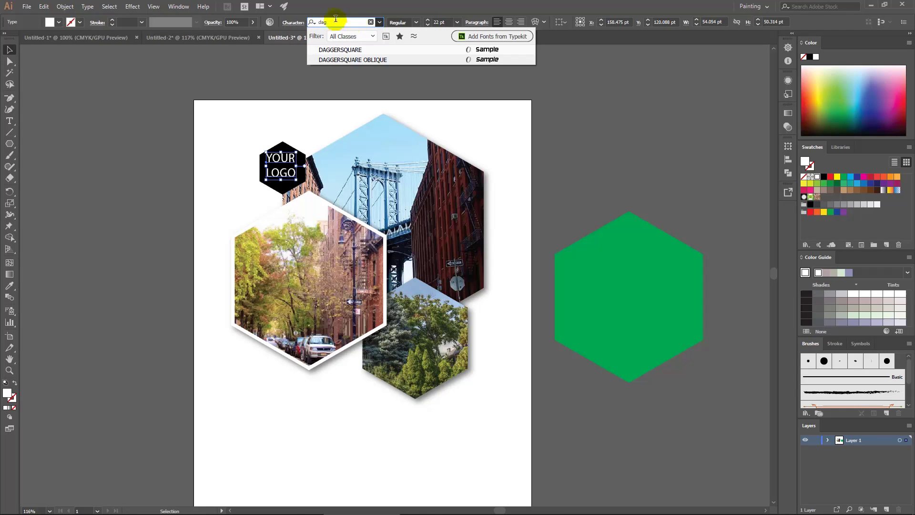
pyautogui.click(350, 48)
pyautogui.press('Right')
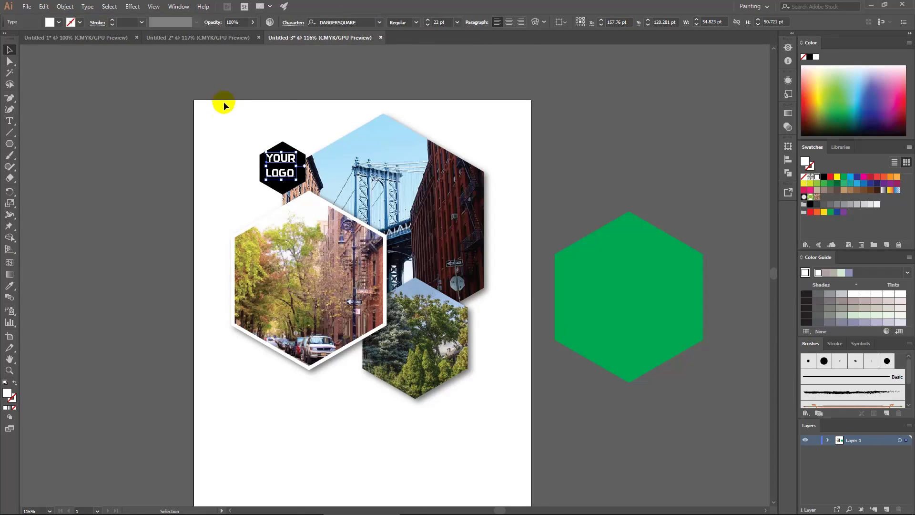
pyautogui.press('Right')
pyautogui.press('Down')
# - Give the large green hexagon a white 7 pt stroke and no fill
pyautogui.click(219, 133)
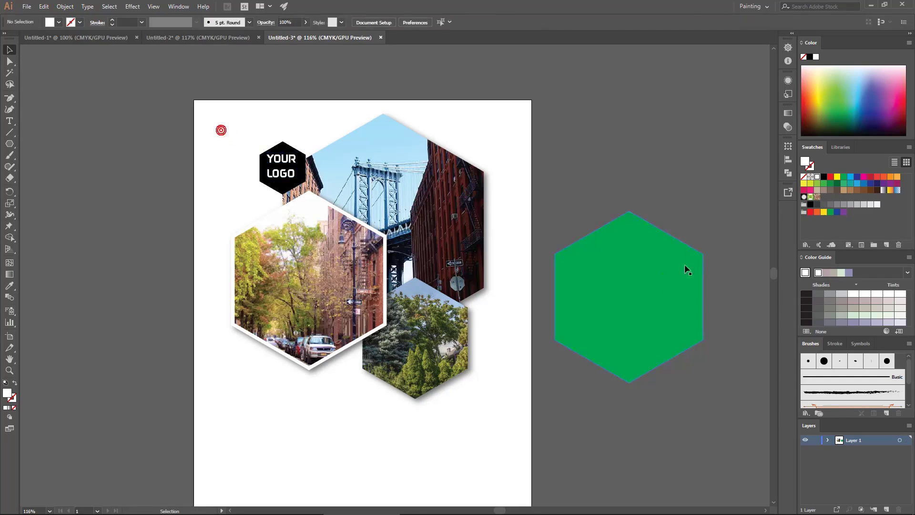
pyautogui.moveTo(668, 280); pyautogui.dragTo(629, 205)
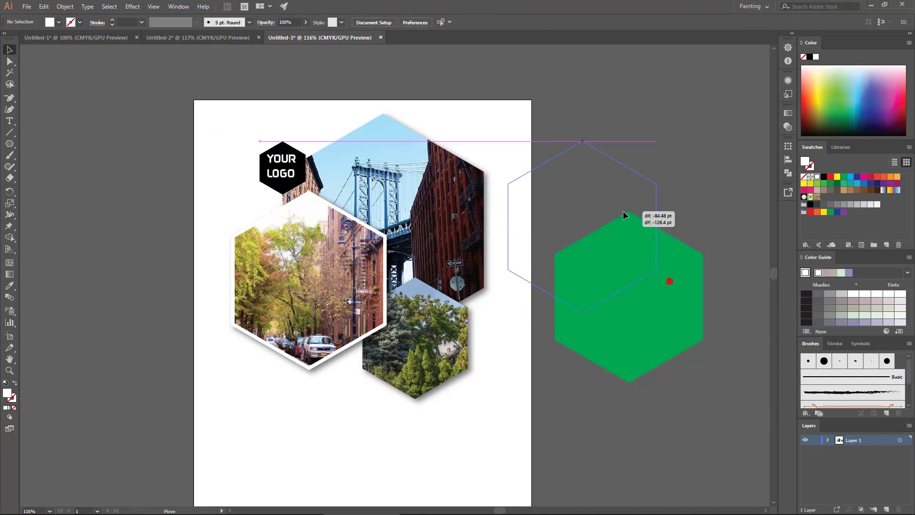
pyautogui.click(114, 21)
pyautogui.click(113, 21)
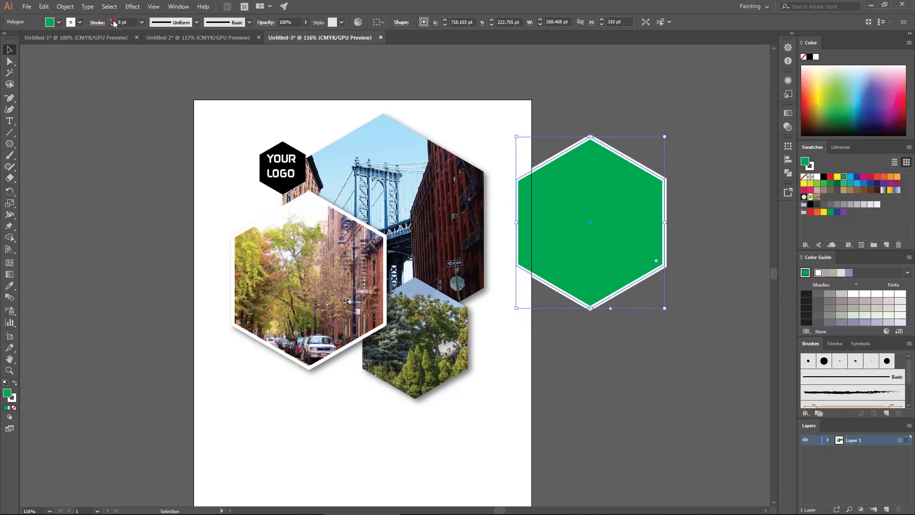
pyautogui.click(113, 25)
pyautogui.click(50, 22)
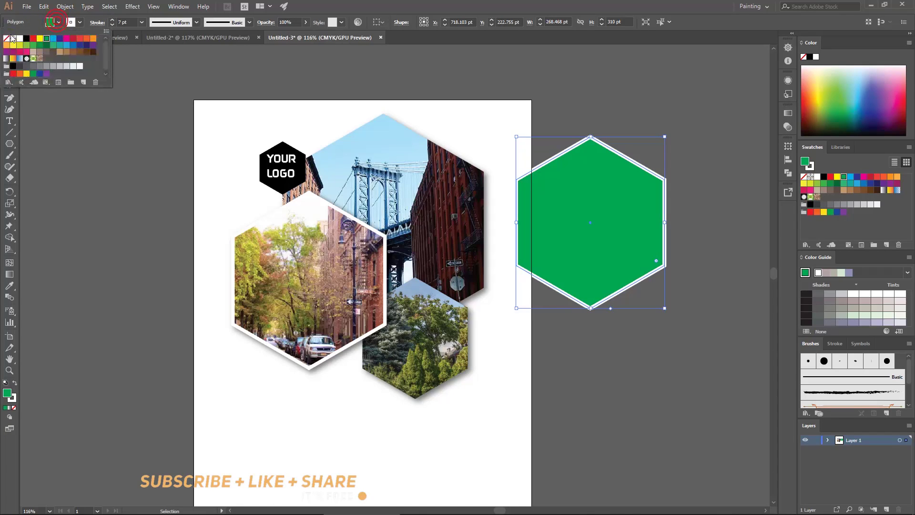
pyautogui.click(8, 38)
pyautogui.click(611, 150)
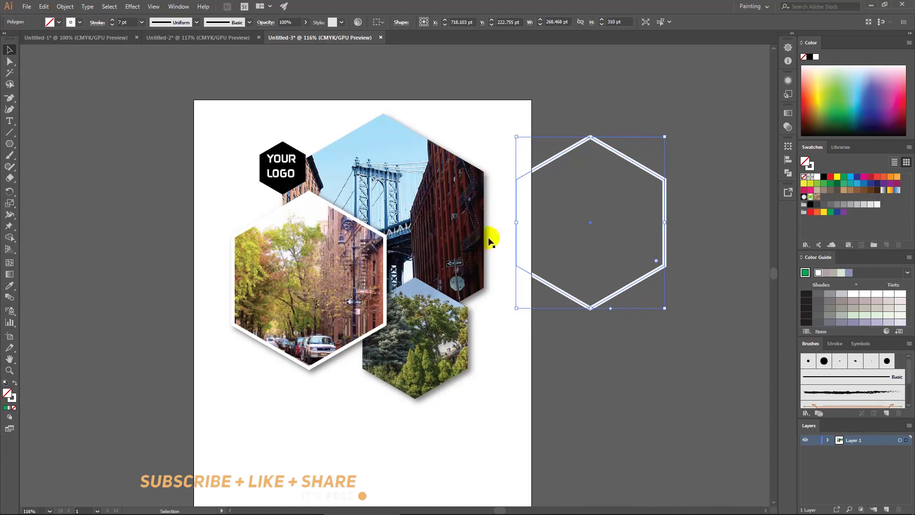
pyautogui.moveTo(624, 153); pyautogui.dragTo(613, 158)
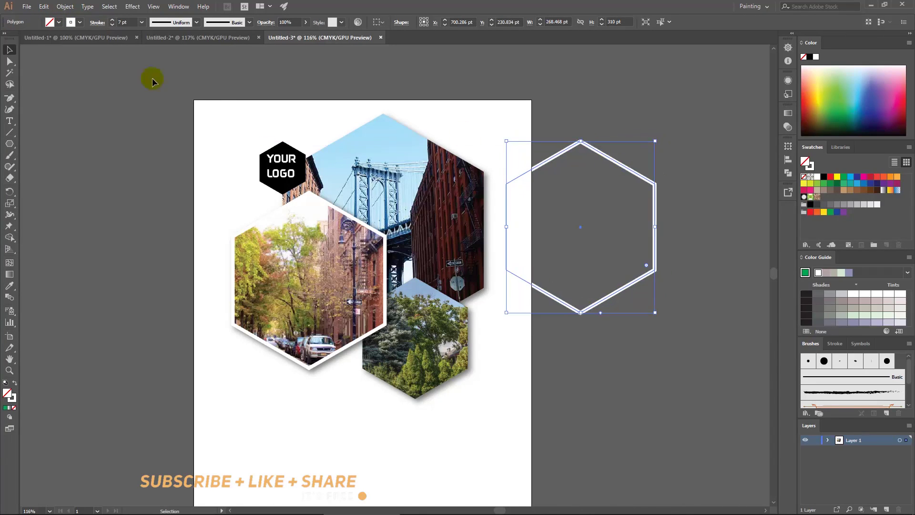
# - Duplicate the outline with Paste in Front, placing one in the collage centre and one at the top
pyautogui.click(43, 6)
pyautogui.click(53, 52)
pyautogui.click(45, 6)
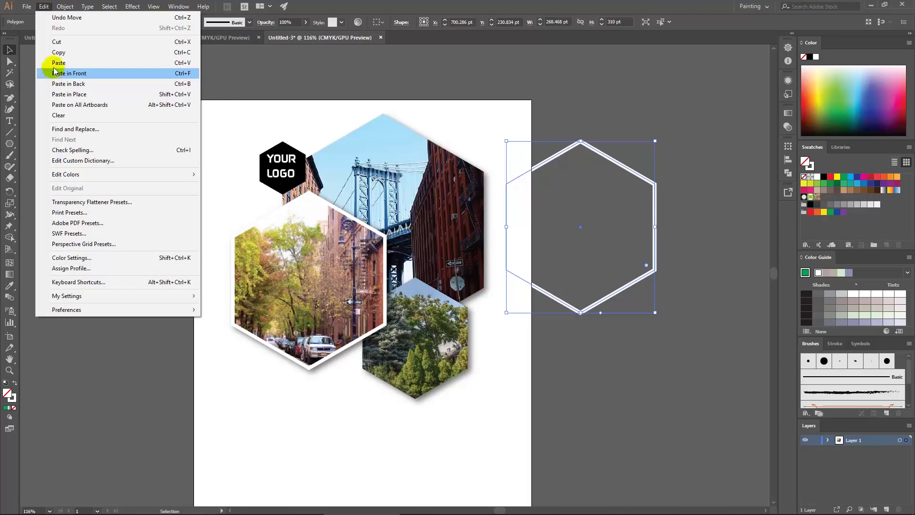
pyautogui.click(54, 73)
pyautogui.moveTo(619, 159)
pyautogui.mouseDown()
pyautogui.moveTo(467, 269)
pyautogui.moveTo(486, 284)
pyautogui.mouseUp()
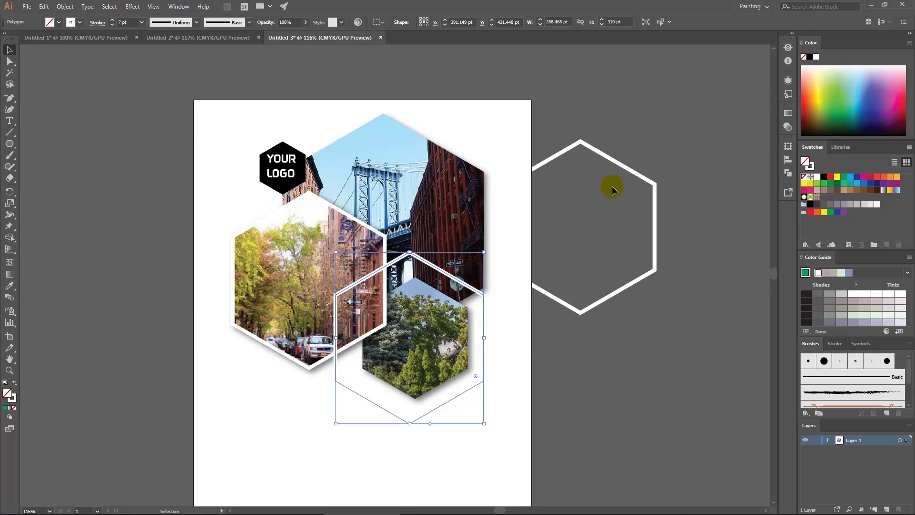
pyautogui.moveTo(622, 164)
pyautogui.mouseDown()
pyautogui.moveTo(353, 91)
pyautogui.moveTo(399, 92)
pyautogui.mouseUp()
pyautogui.click(342, 104)
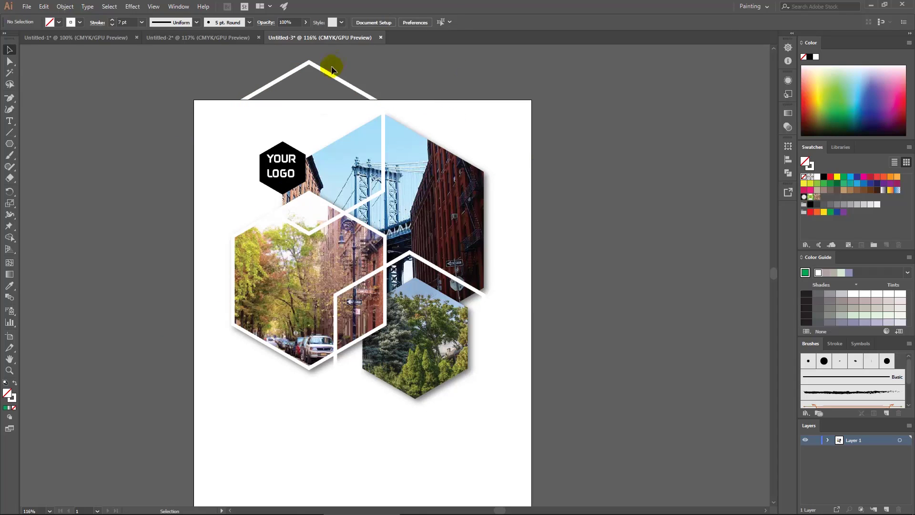
# - Draw a rectangle covering the area above the page, over the top hexagon outline
pyautogui.moveTo(332, 69); pyautogui.dragTo(317, 80)
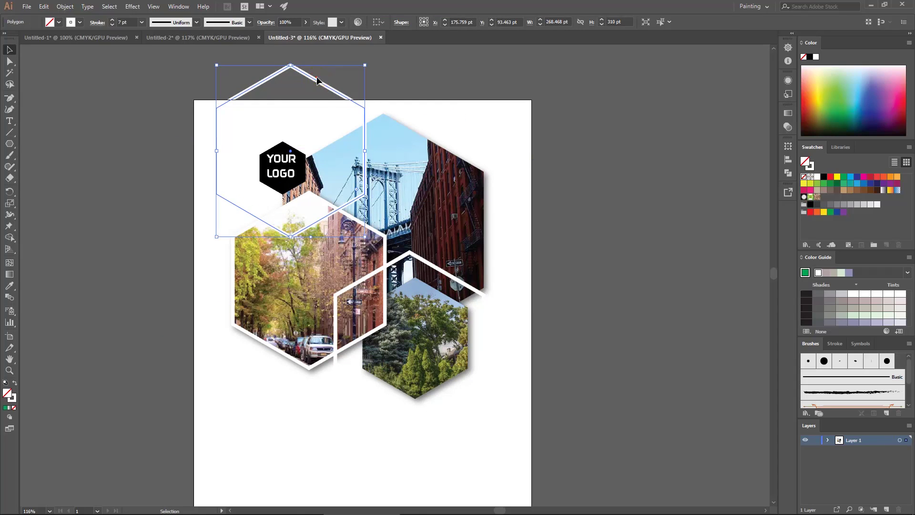
pyautogui.click(217, 129)
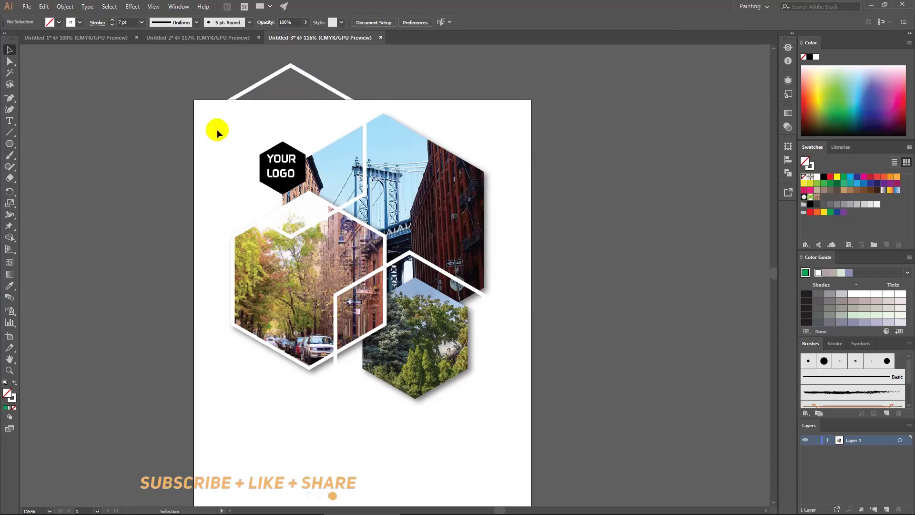
pyautogui.click(5, 144)
pyautogui.click(38, 144)
pyautogui.moveTo(188, 52); pyautogui.dragTo(386, 109)
# - Divide Objects Below with the rectangle and delete the hexagon piece above the page
pyautogui.click(64, 7)
pyautogui.moveTo(75, 222)
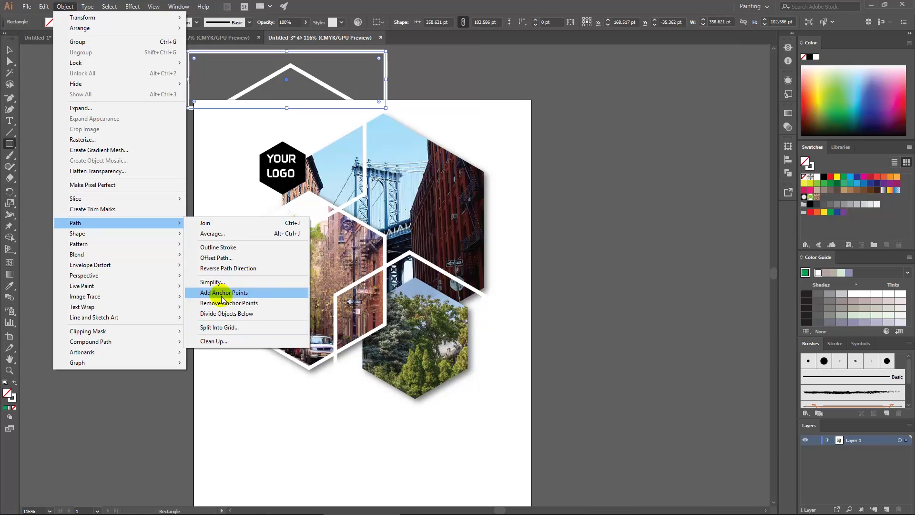
pyautogui.click(238, 314)
pyautogui.click(7, 50)
pyautogui.click(95, 117)
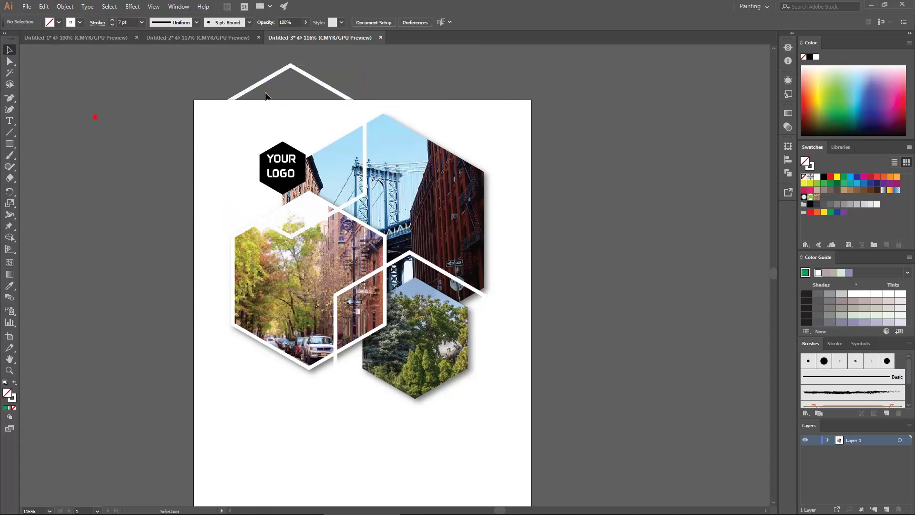
pyautogui.click(264, 83)
pyautogui.press('Delete')
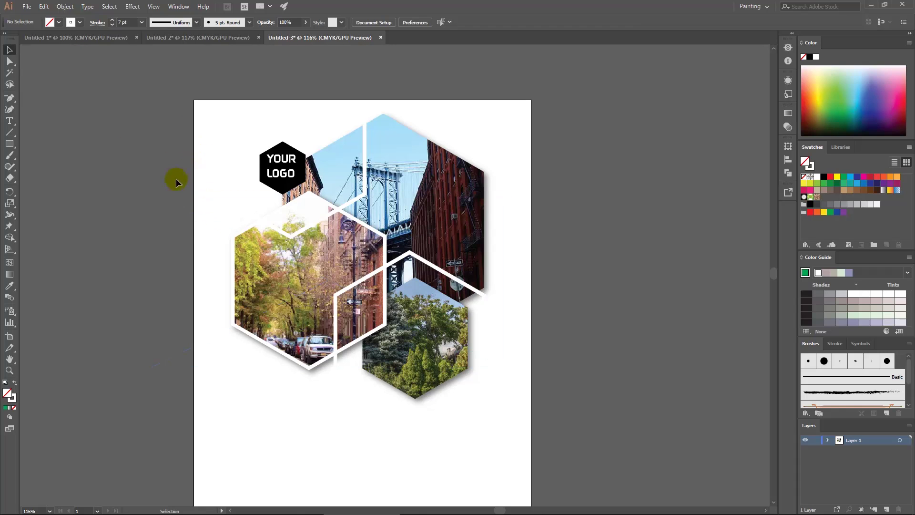
pyautogui.moveTo(242, 239); pyautogui.dragTo(267, 195)
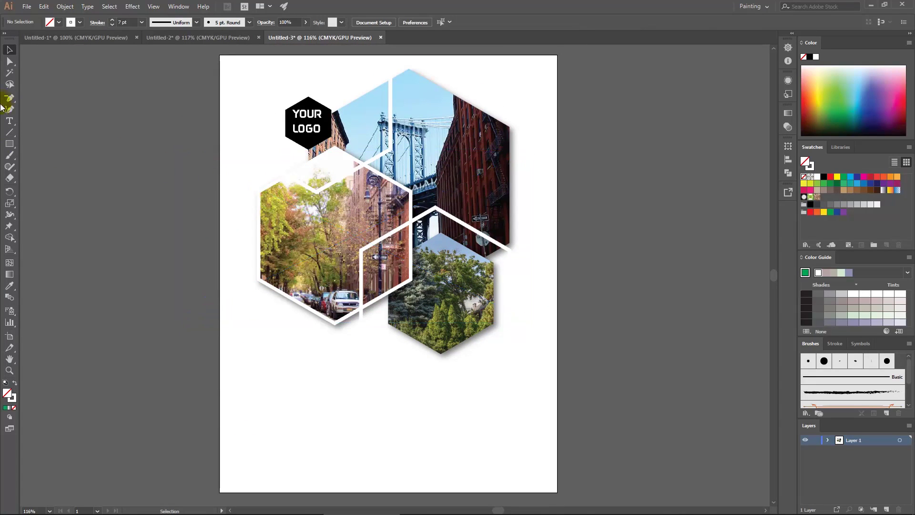
# - Type 'BUSINESS' and 'FLYER' as two title lines below the collage
pyautogui.click(10, 122)
pyautogui.click(260, 370)
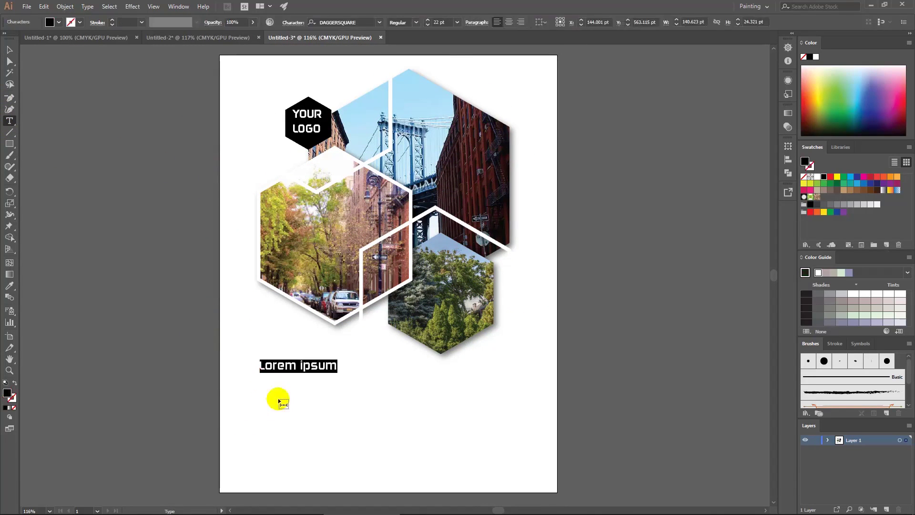
pyautogui.write('BUSINESS')
pyautogui.click(267, 402)
pyautogui.write('FLYER')
pyautogui.click(10, 50)
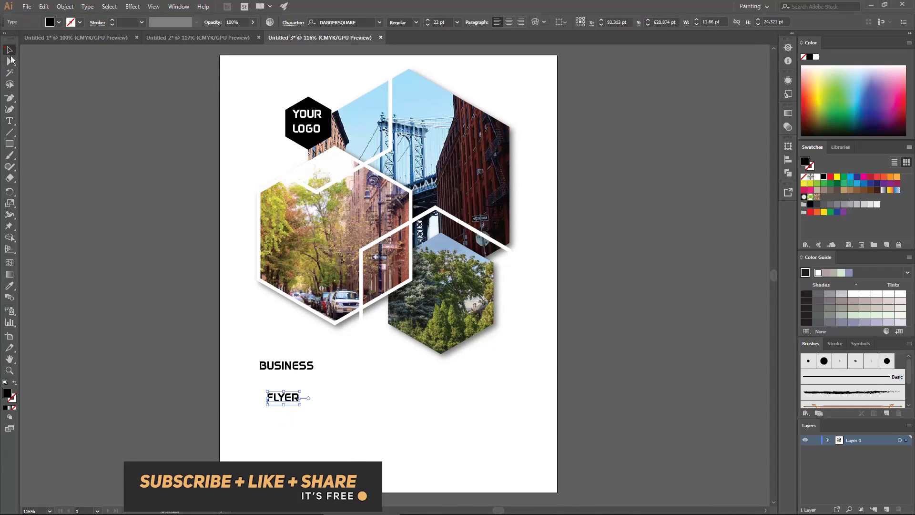
# - Set both title words to 72 pt Helvetica Neue LT Std 77 Bold Condensed
pyautogui.moveTo(252, 357); pyautogui.dragTo(297, 422)
pyautogui.click(509, 23)
pyautogui.click(457, 22)
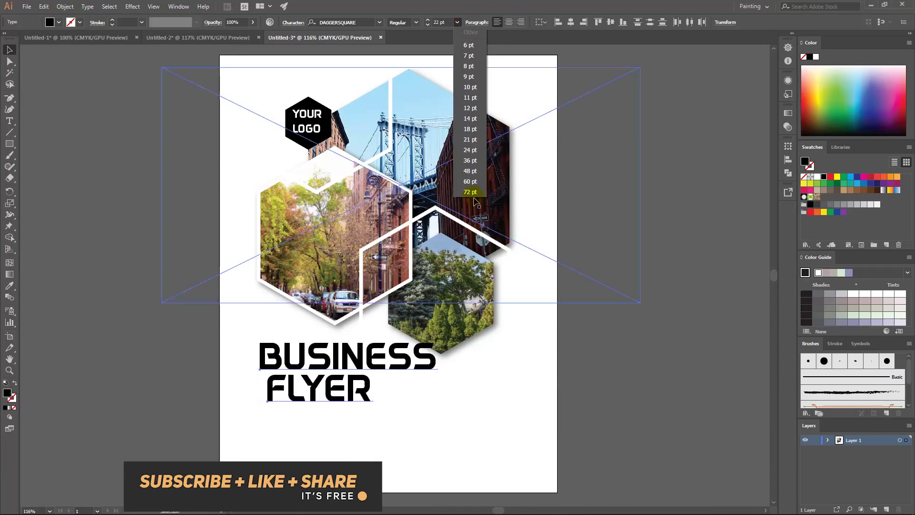
pyautogui.click(476, 200)
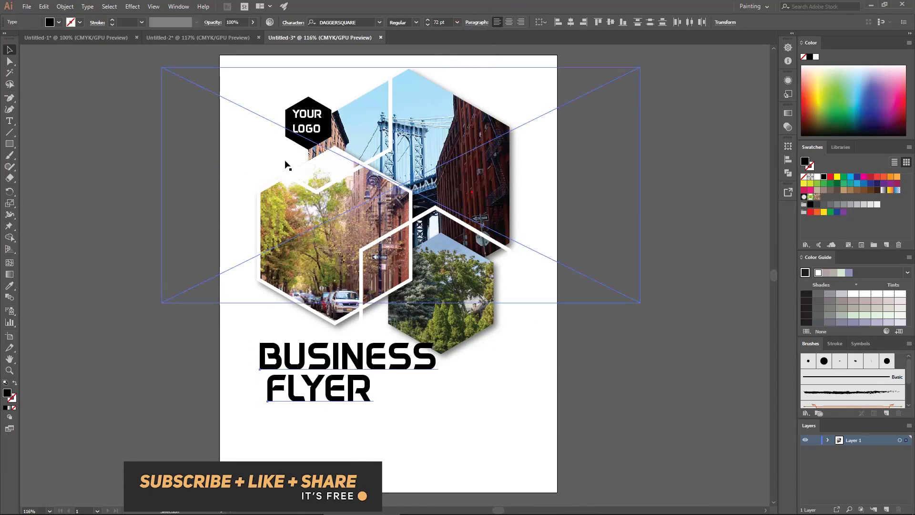
pyautogui.click(354, 22)
pyautogui.write('helv')
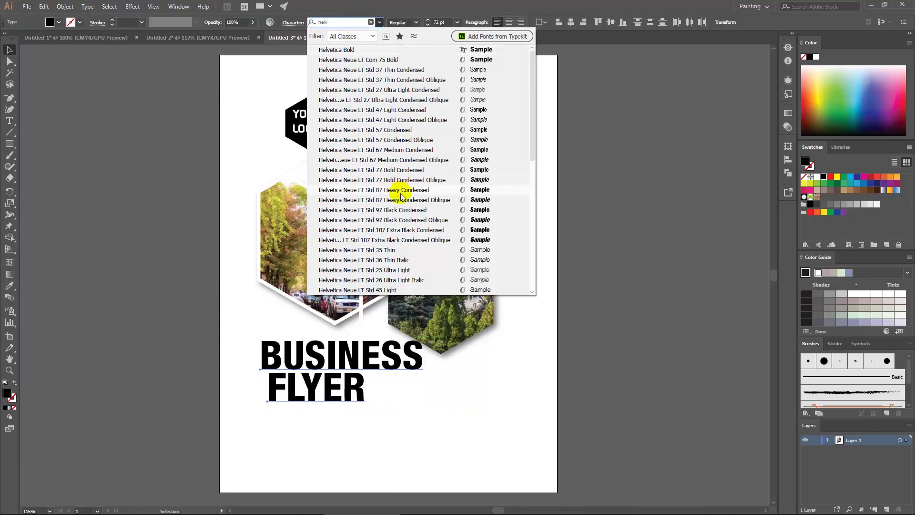
pyautogui.click(383, 170)
# - Shift BUSINESS and FLYER so both lines are flush left
pyautogui.click(395, 459)
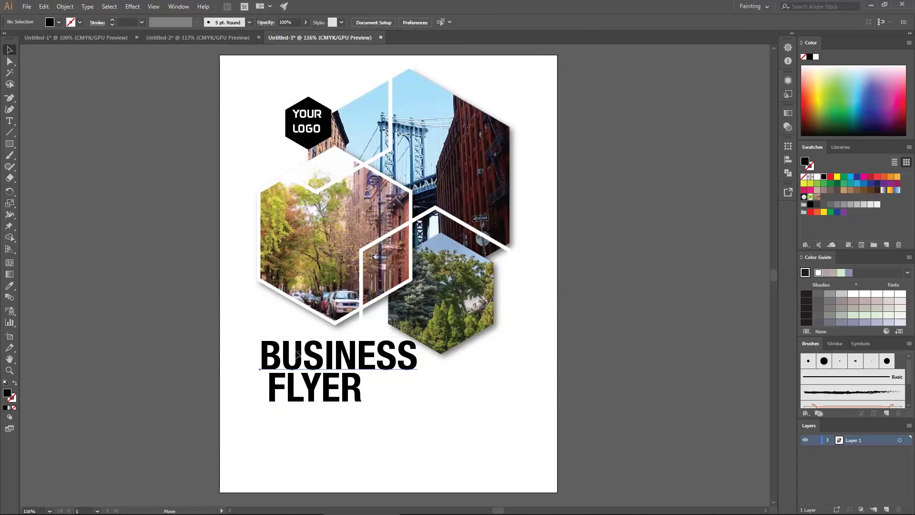
pyautogui.moveTo(334, 355); pyautogui.dragTo(319, 355)
pyautogui.moveTo(322, 405); pyautogui.dragTo(299, 405)
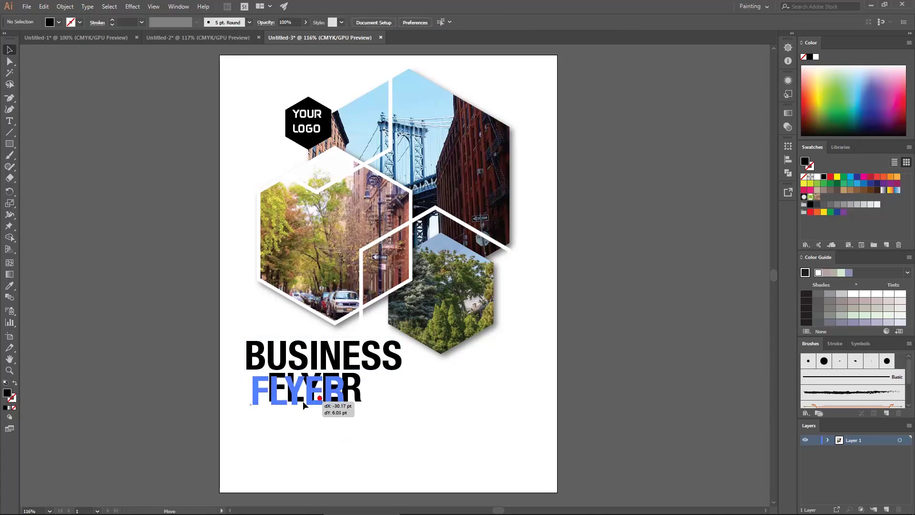
pyautogui.click(61, 201)
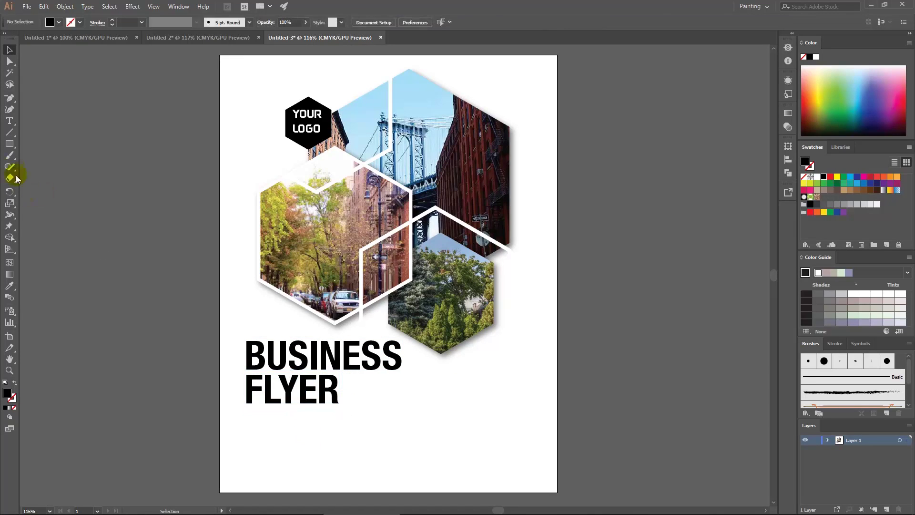
# - Add 'Flyer Tamplate' below FLYER and set it to 36 pt
pyautogui.click(10, 121)
pyautogui.click(249, 445)
pyautogui.write('Flyer T')
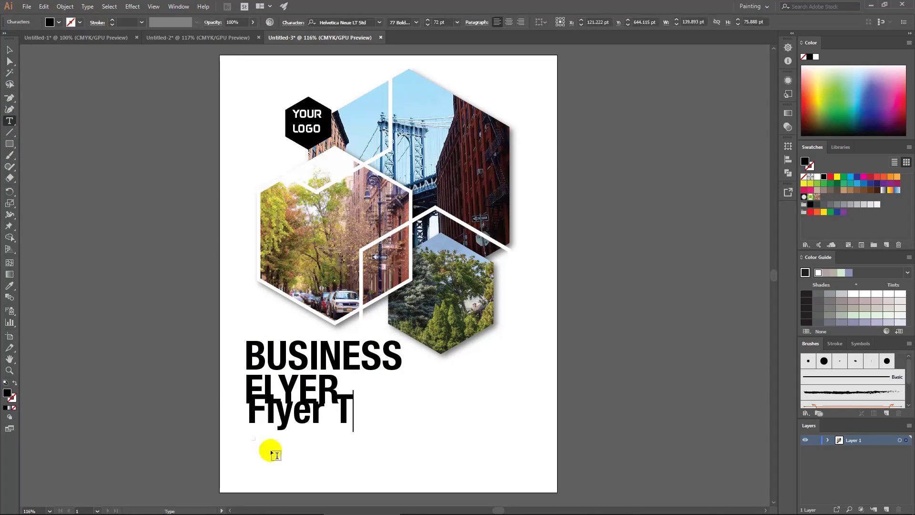
pyautogui.write('amplate')
pyautogui.press('Escape')
pyautogui.moveTo(270, 420); pyautogui.dragTo(272, 439)
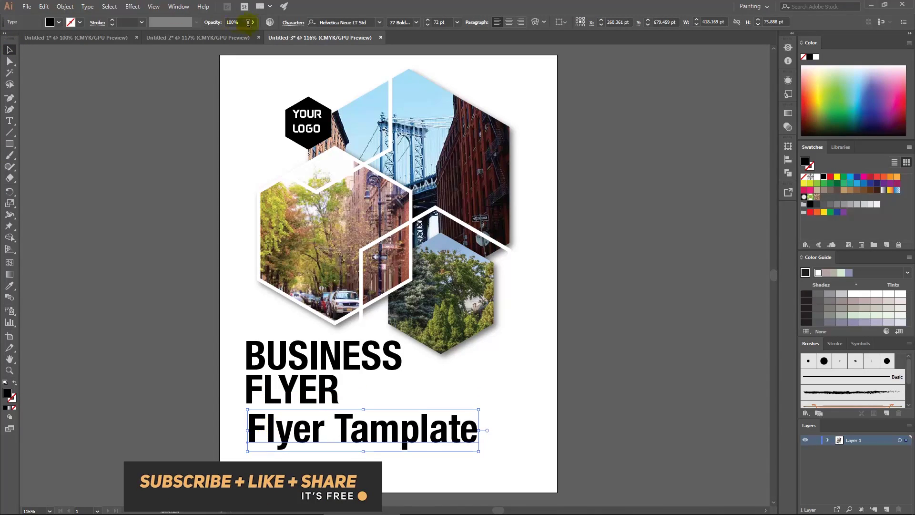
pyautogui.click(457, 23)
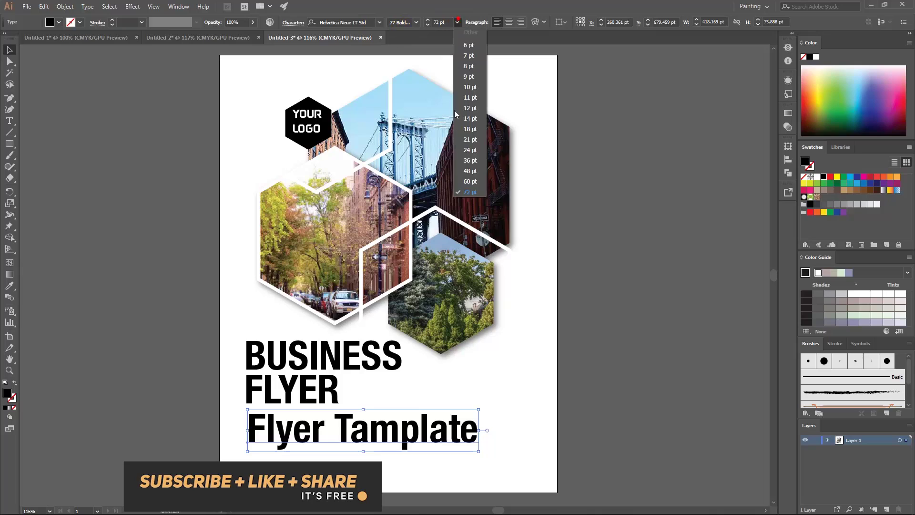
pyautogui.click(469, 161)
pyautogui.click(334, 465)
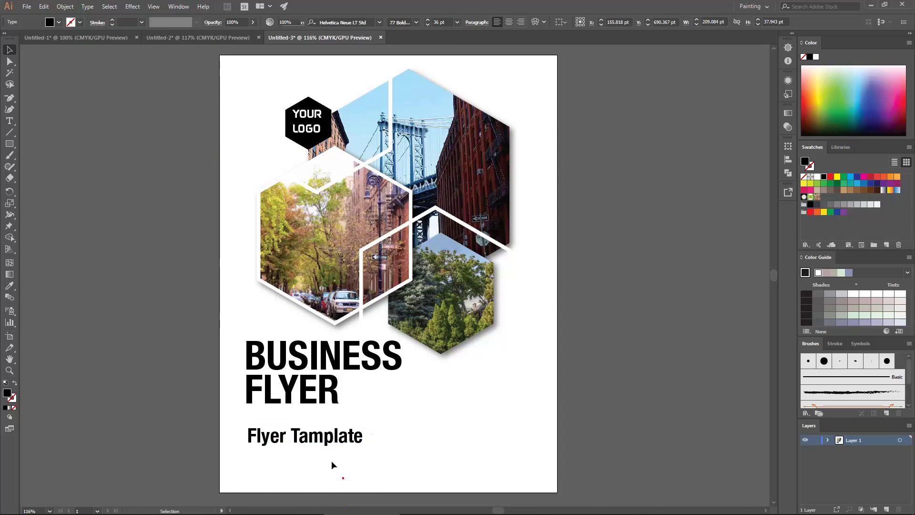
# - Add a 24 pt 'FLYER HEADLINE' right of the title, nudged left and down
pyautogui.click(9, 122)
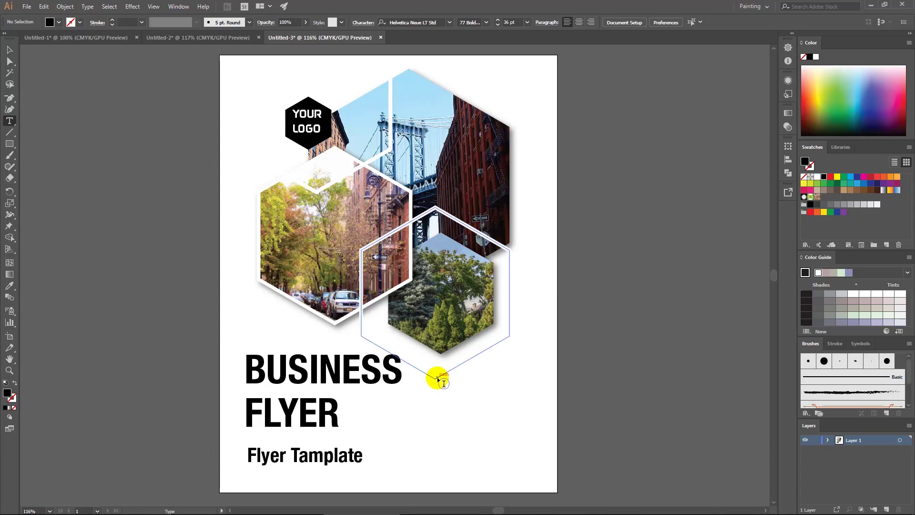
pyautogui.click(442, 390)
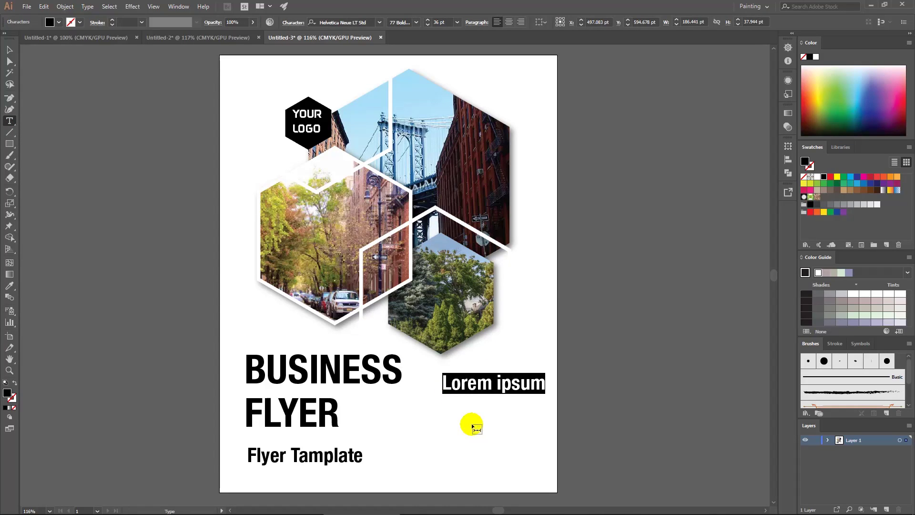
pyautogui.write('FLYER HEADLINE')
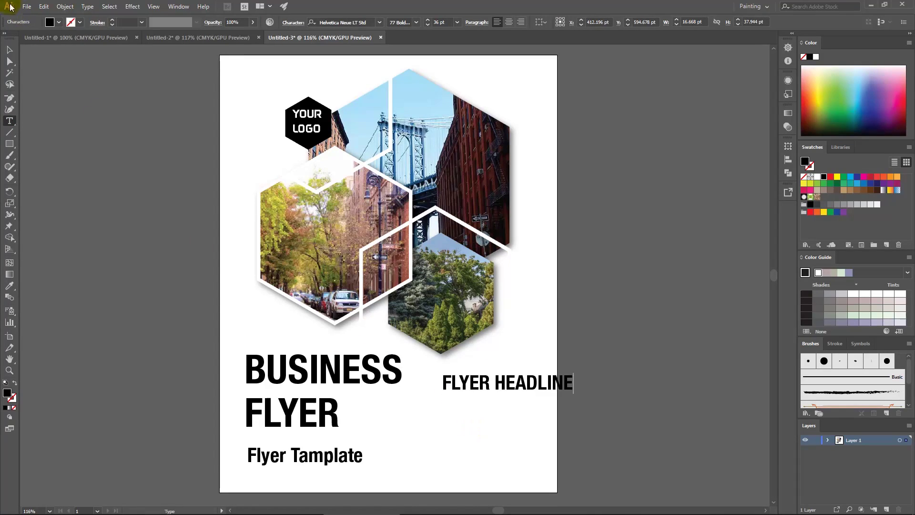
pyautogui.click(9, 49)
pyautogui.click(457, 22)
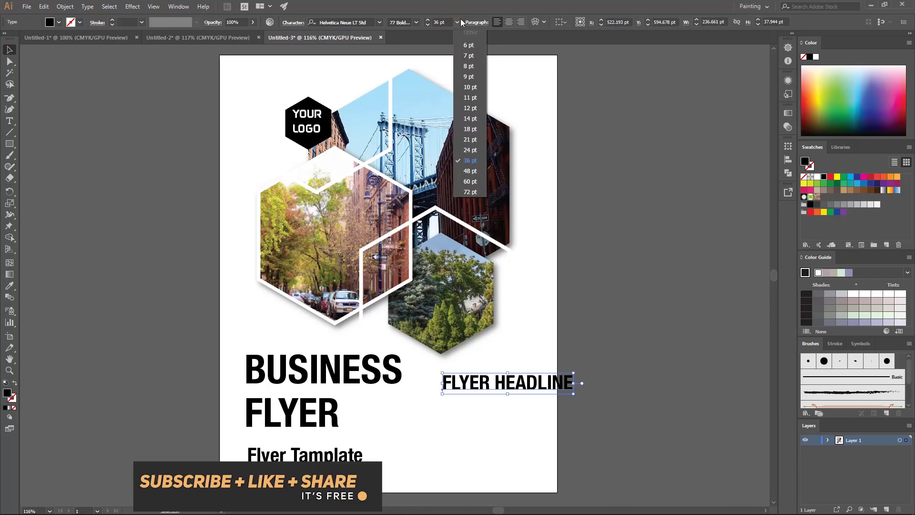
pyautogui.click(466, 144)
pyautogui.hotkey('shift', 'Left')
pyautogui.hotkey('shift', 'Left')
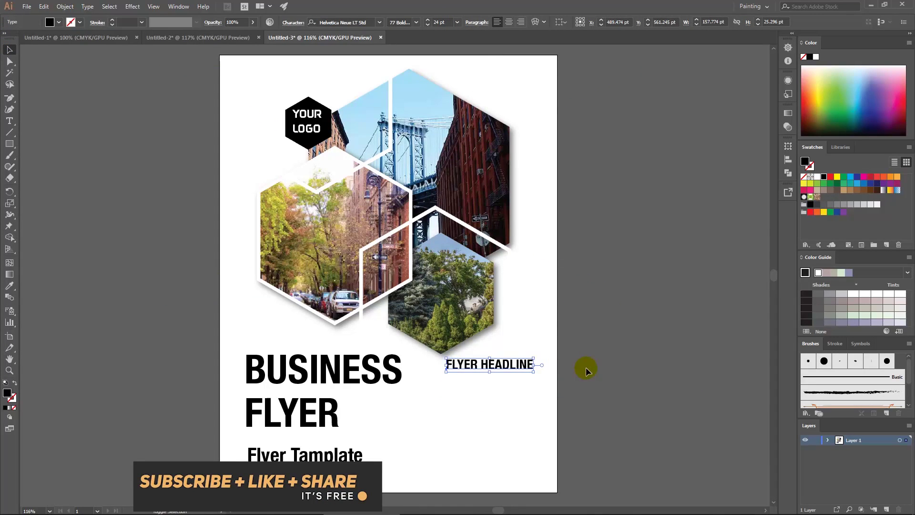
pyautogui.hotkey('shift', 'Down')
pyautogui.hotkey('shift', 'Down')
pyautogui.click(594, 397)
# - Draw a 12 pt placeholder body text area beneath the headline
pyautogui.click(9, 120)
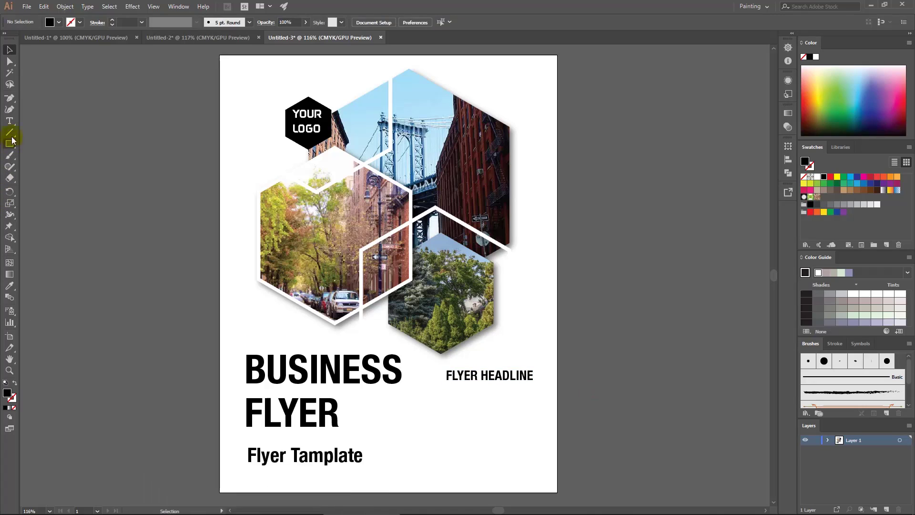
pyautogui.click(528, 22)
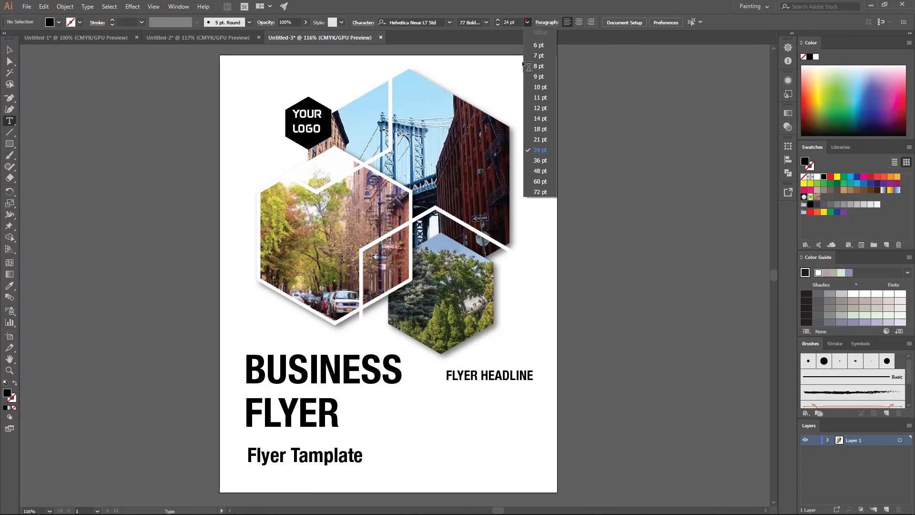
pyautogui.click(539, 108)
pyautogui.moveTo(412, 391); pyautogui.dragTo(534, 430)
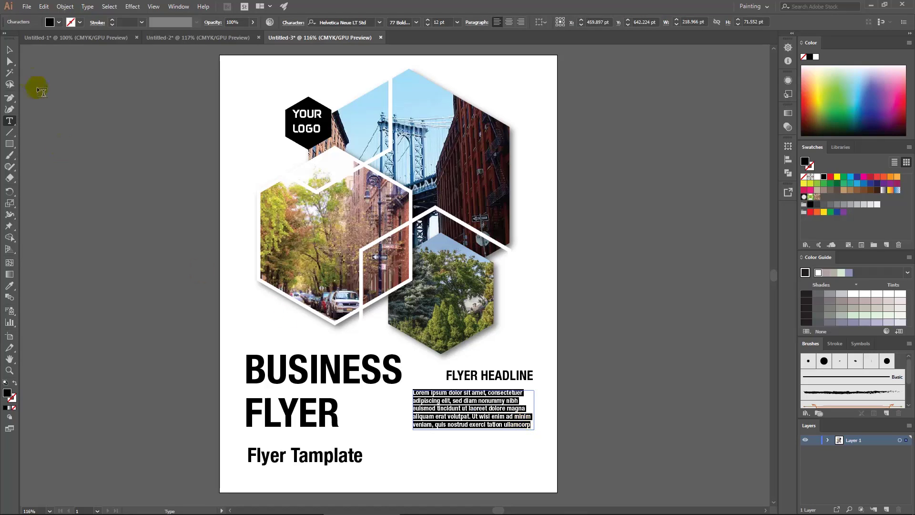
# - Duplicate the body paragraph with Paste in Front and move the copy below the original
pyautogui.click(9, 51)
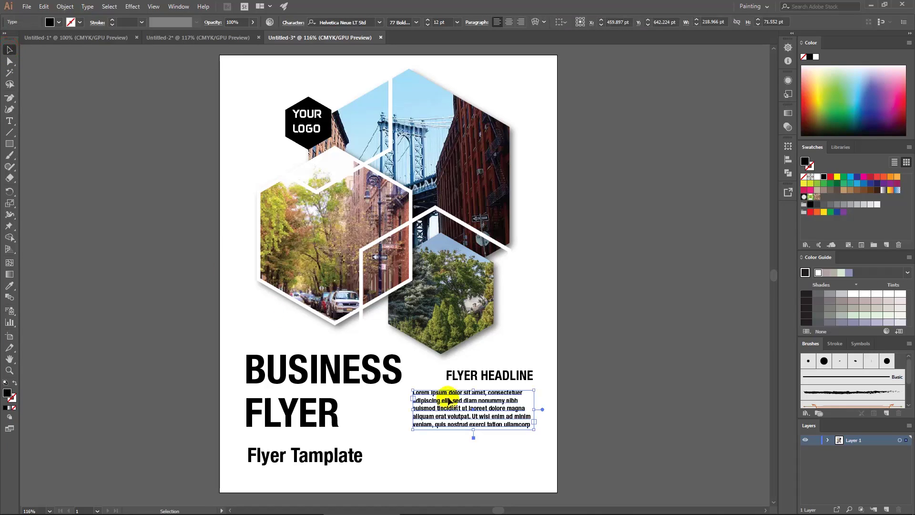
pyautogui.click(43, 6)
pyautogui.click(44, 7)
pyautogui.click(69, 73)
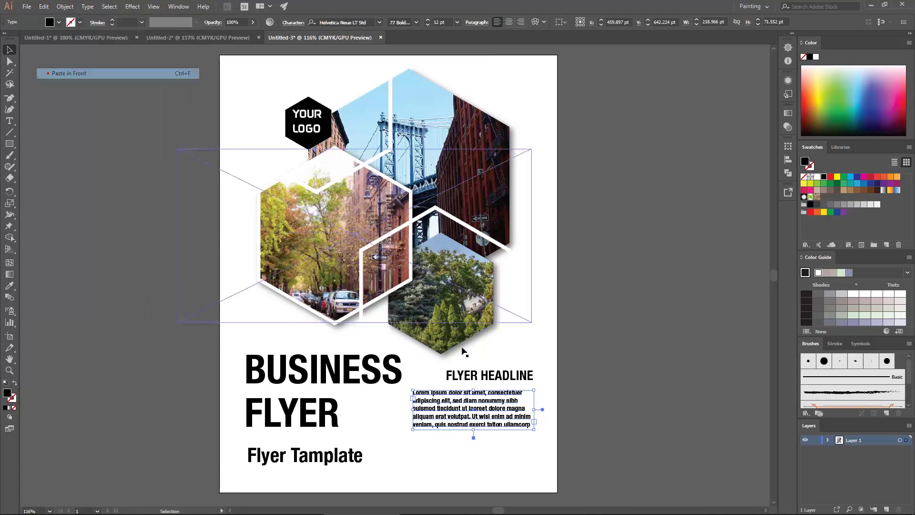
pyautogui.moveTo(474, 410); pyautogui.dragTo(478, 451)
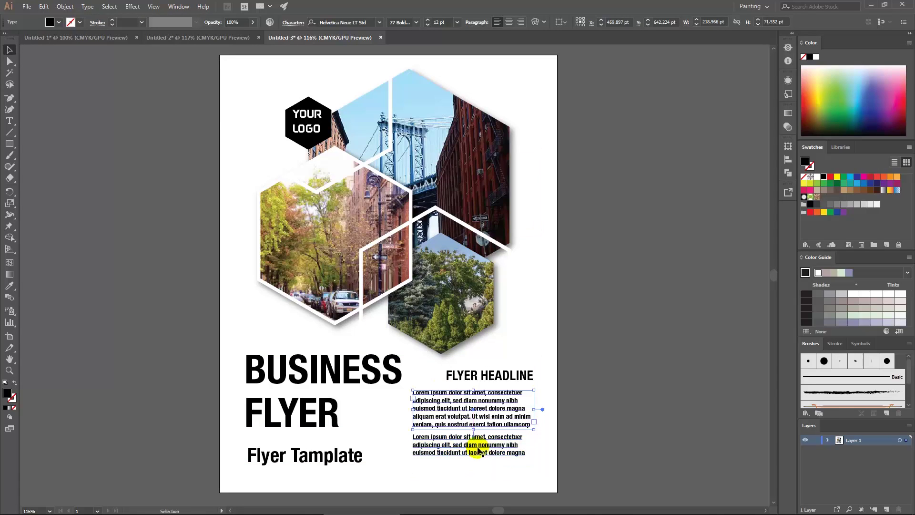
# - Apply Justify All to both body paragraphs from the Paragraph panel
pyautogui.click(174, 6)
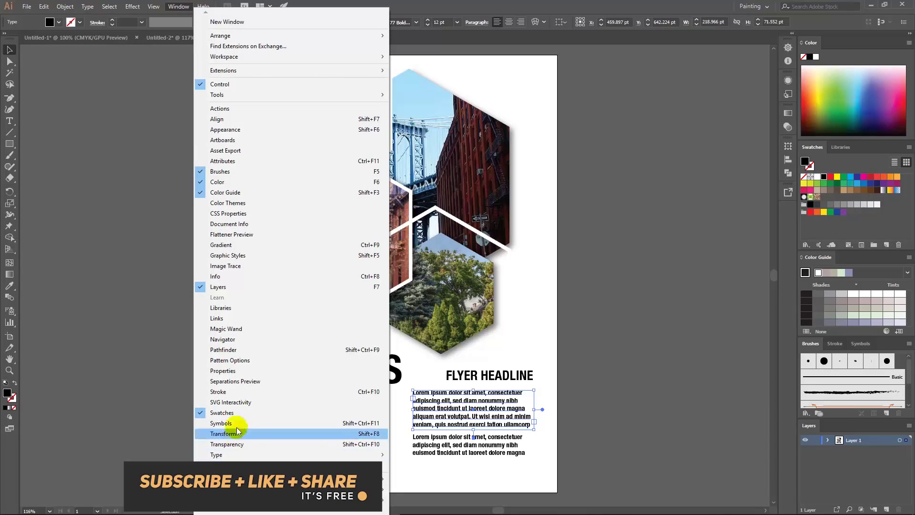
pyautogui.moveTo(290, 455)
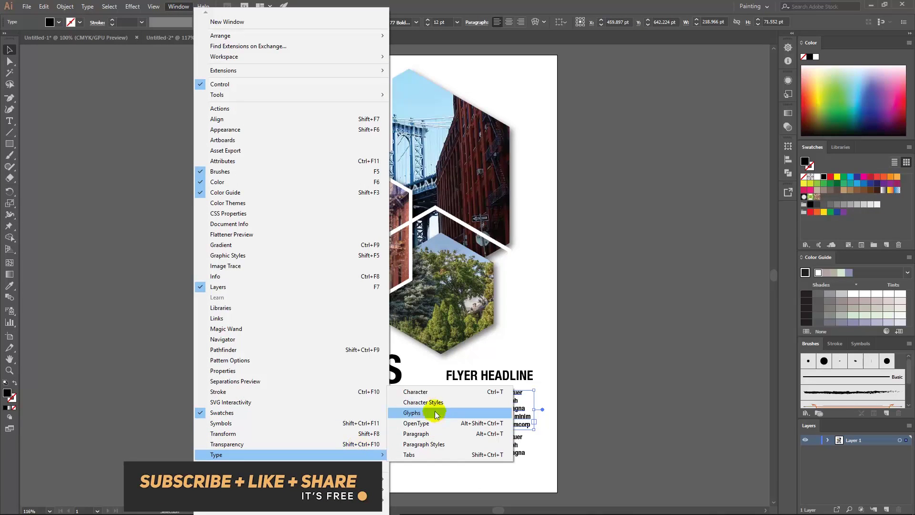
pyautogui.click(430, 424)
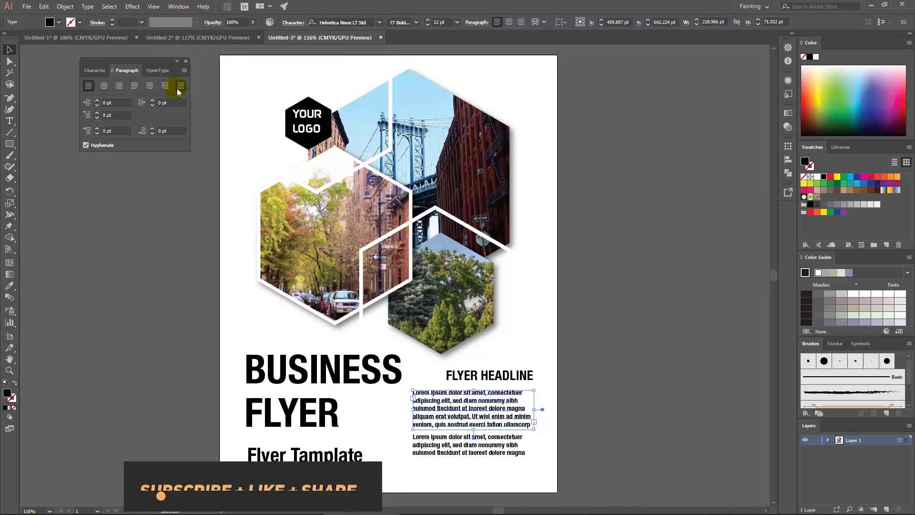
pyautogui.click(179, 87)
pyautogui.click(552, 446)
pyautogui.click(472, 450)
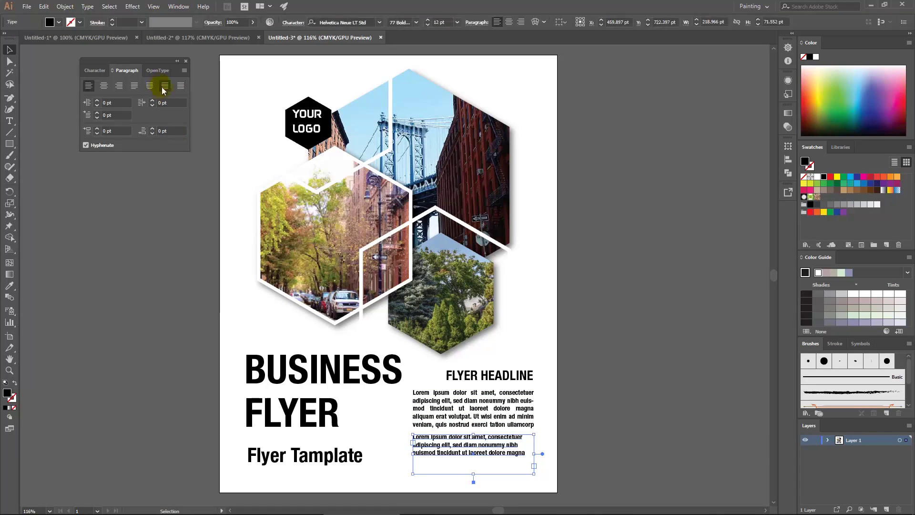
pyautogui.click(181, 86)
pyautogui.click(592, 382)
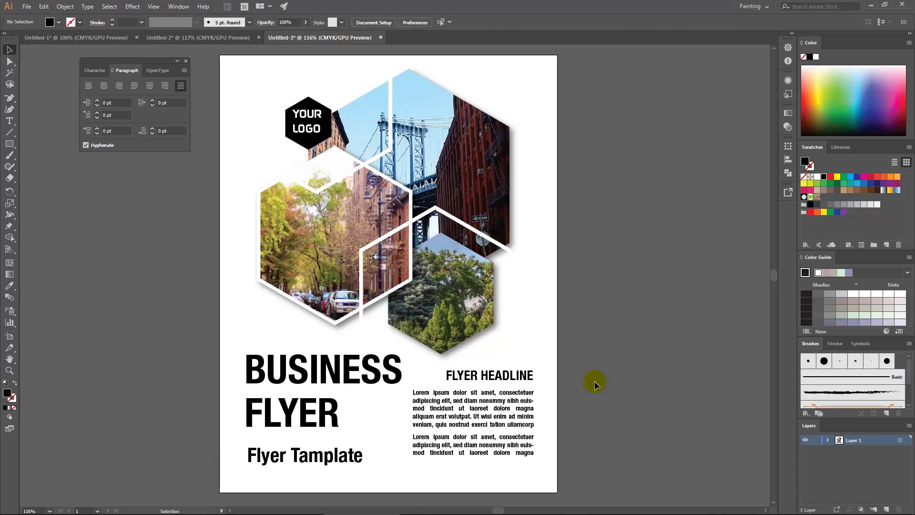
pyautogui.click(305, 451)
# - Retype the subtitle in capitals as 'FLYER TAMPLATE'
pyautogui.click(9, 123)
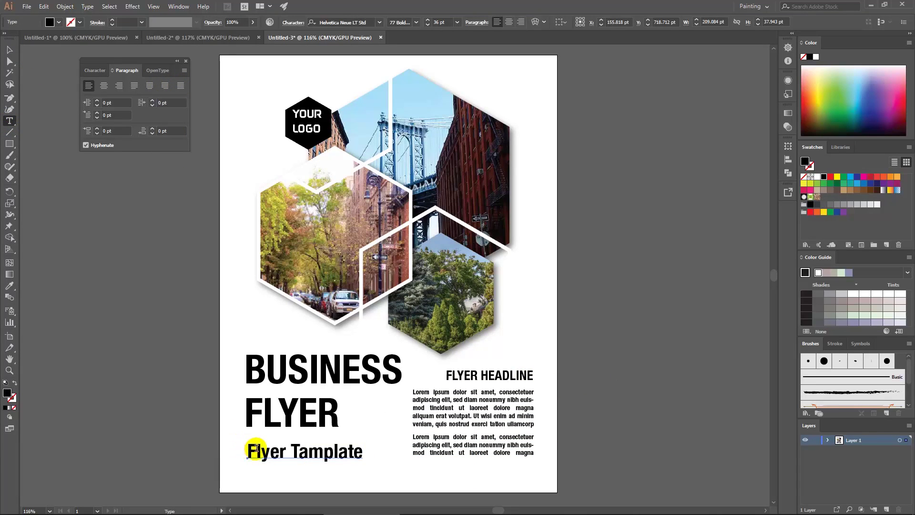
pyautogui.moveTo(243, 450); pyautogui.dragTo(387, 453)
pyautogui.write('FLYER TAMPLATE')
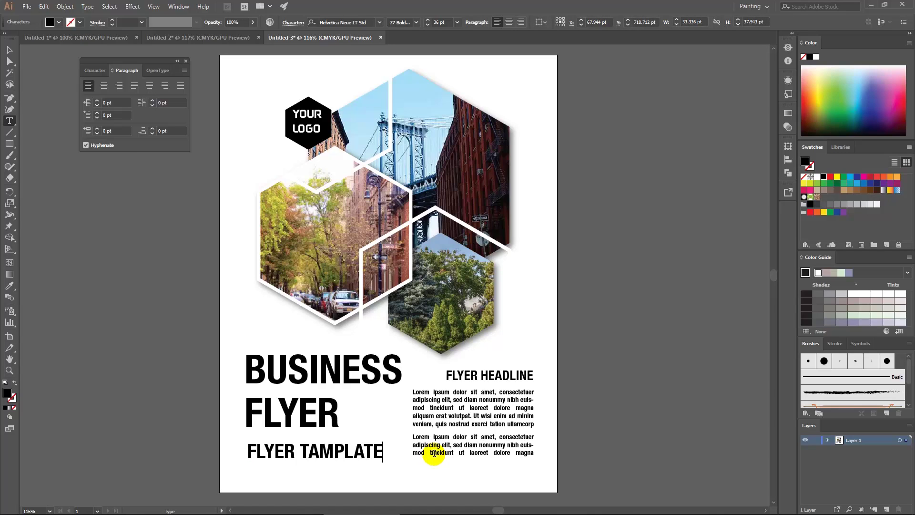
pyautogui.press('Escape')
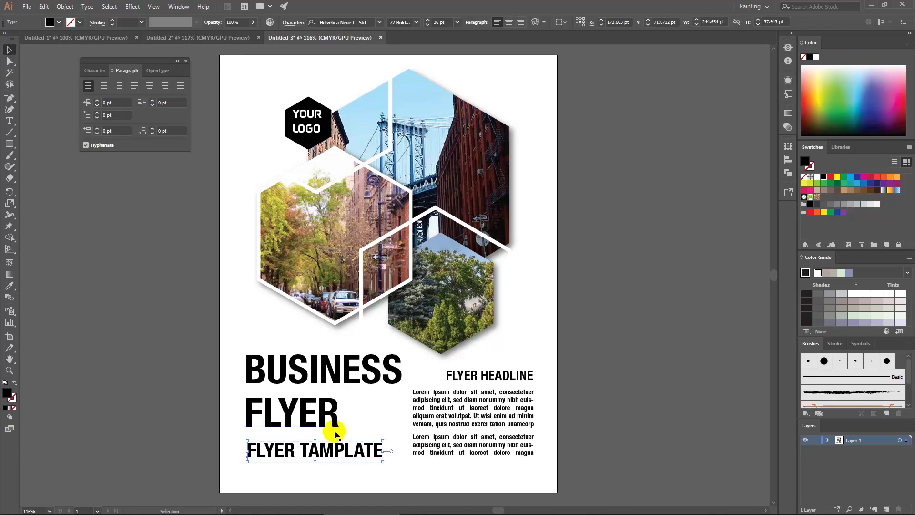
# - Nudge the subtitle up slightly and close the Paragraph panel
pyautogui.click(295, 435)
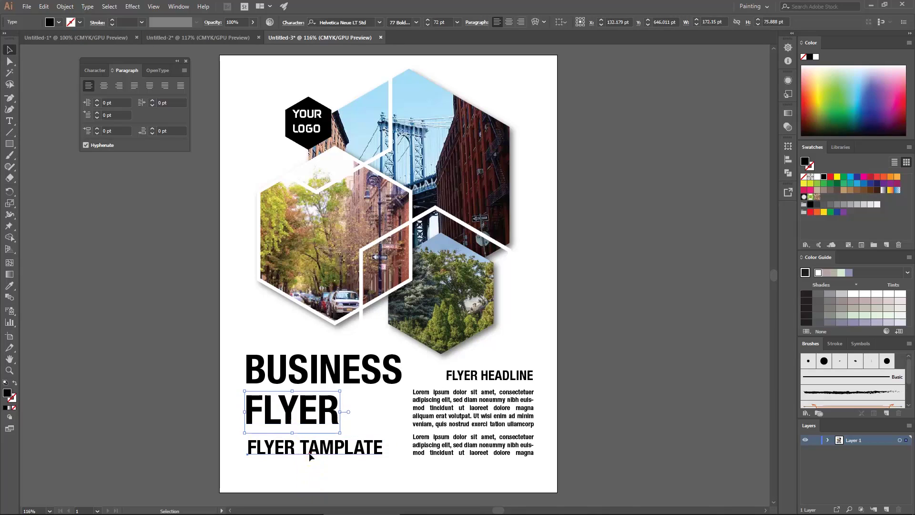
pyautogui.press('Up')
pyautogui.press('Up')
pyautogui.press('Up')
pyautogui.click(232, 358)
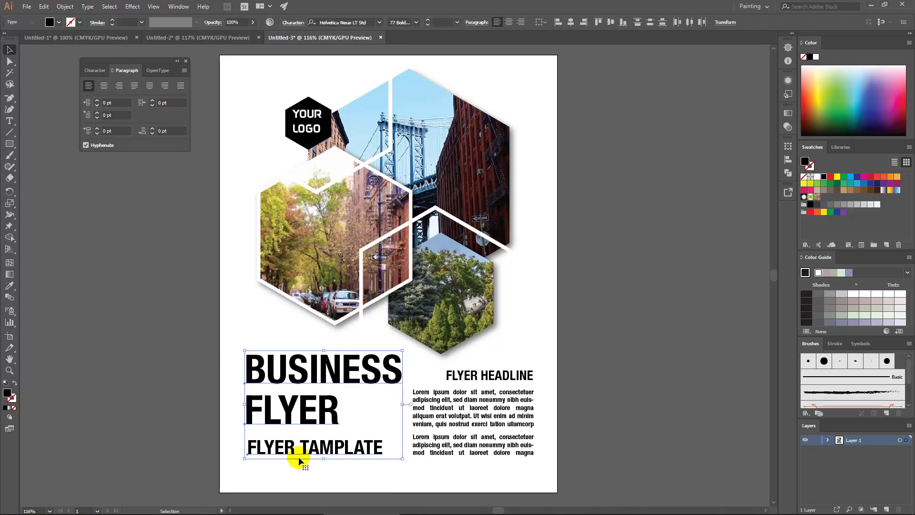
pyautogui.click(447, 473)
pyautogui.click(551, 402)
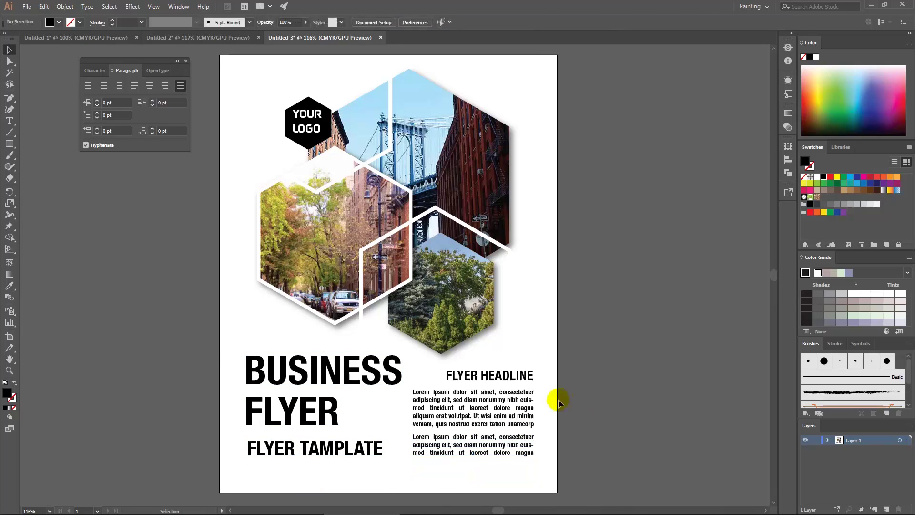
pyautogui.click(187, 62)
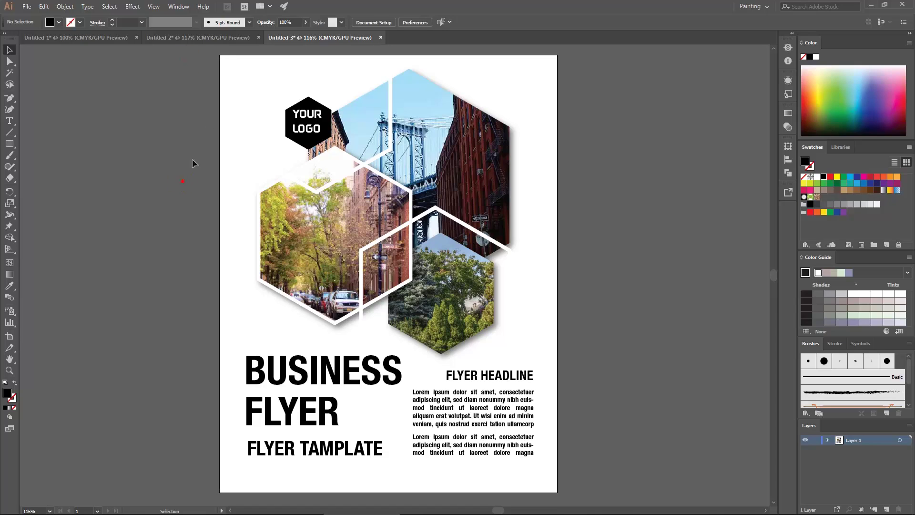
pyautogui.moveTo(230, 76); pyautogui.dragTo(506, 321)
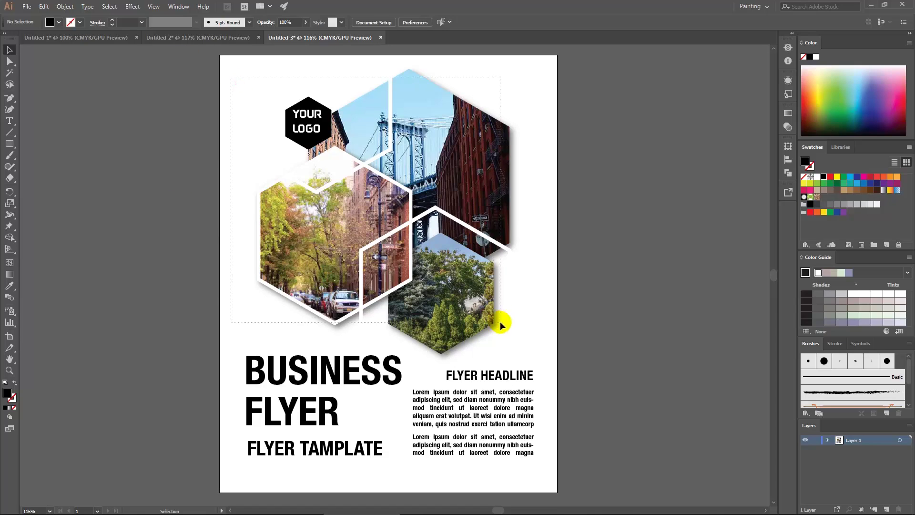